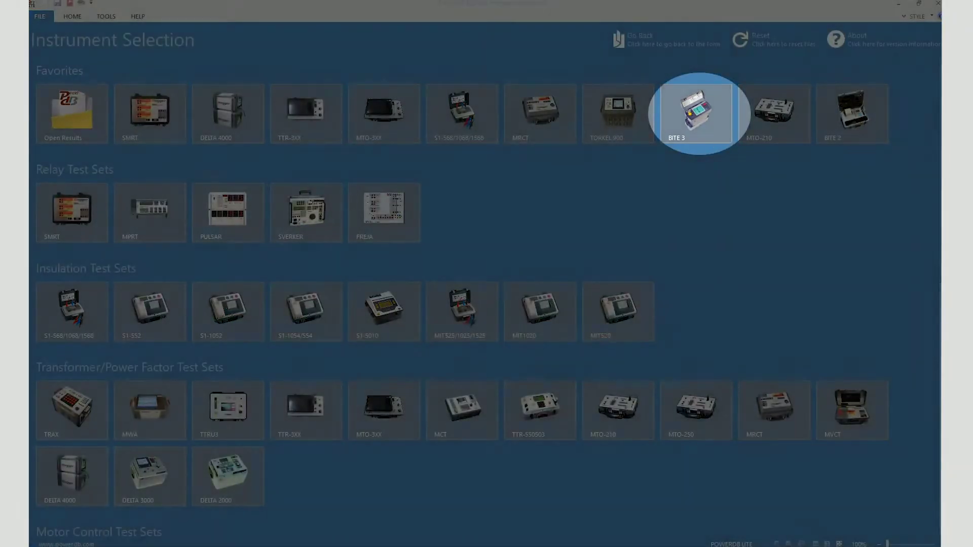
Open the BITE 3 instrument configuration and look up the ATEN USB to Serial Bridge's COM port in Device Manager
{"action": "left_click", "coordinate": [707, 129]}
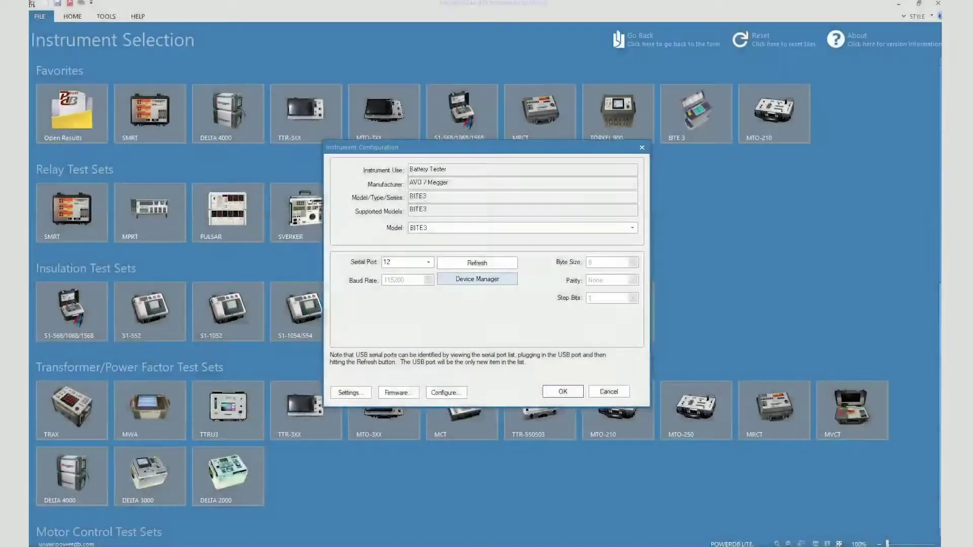
{"action": "left_click", "coordinate": [477, 279]}
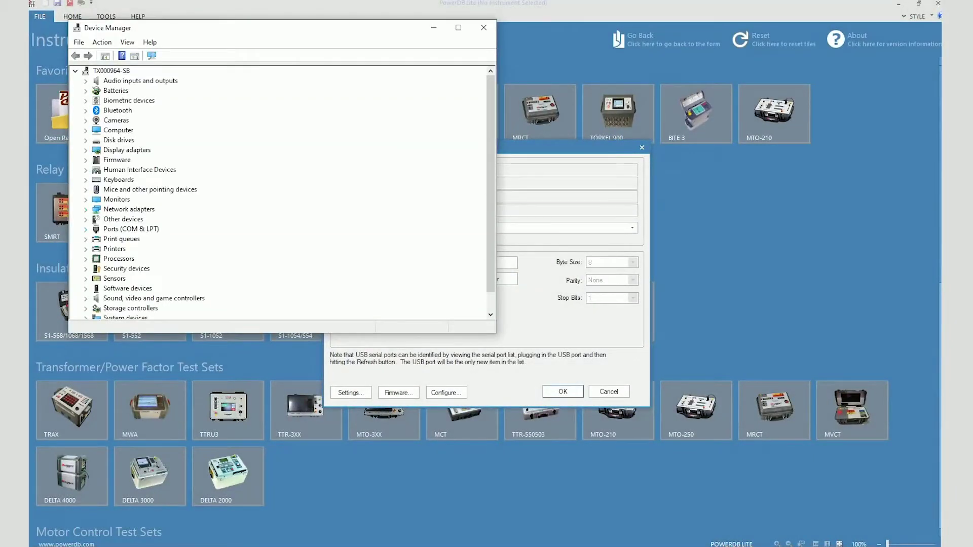
{"action": "left_click", "coordinate": [85, 230]}
{"action": "left_click", "coordinate": [165, 239]}
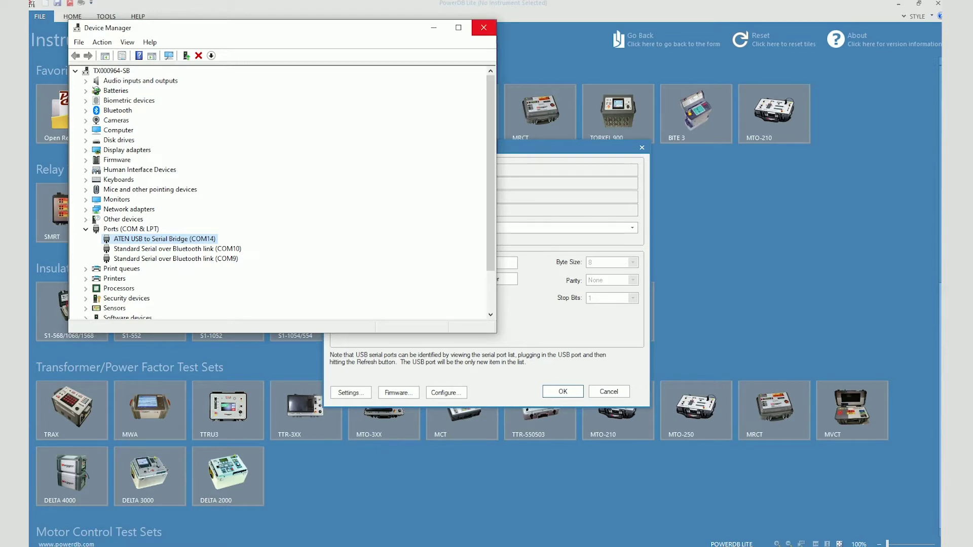
{"action": "left_click", "coordinate": [484, 28]}
Set the BITE3 serial port to 14 and accept the configuration of the DMA-35N hydrometer
{"action": "left_click", "coordinate": [405, 262]}
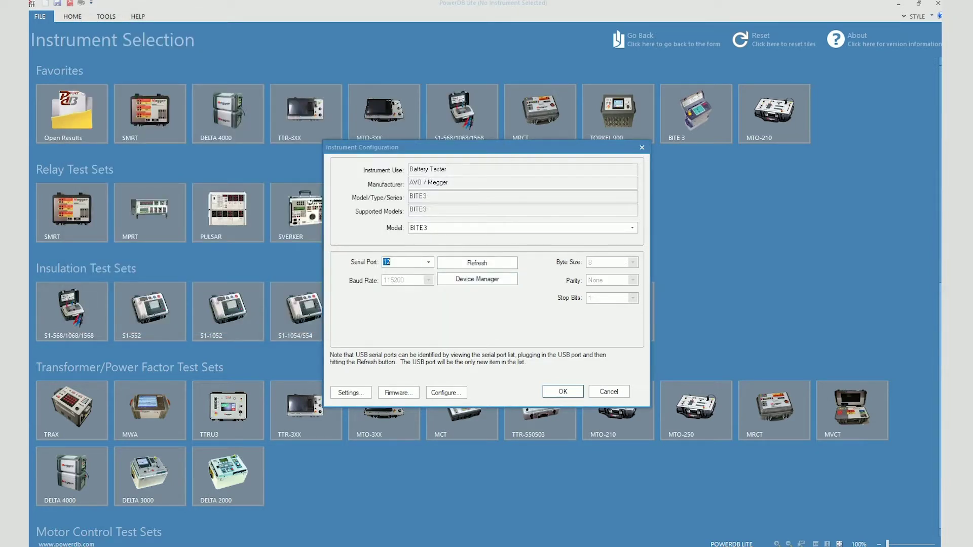
{"action": "type", "text": "14"}
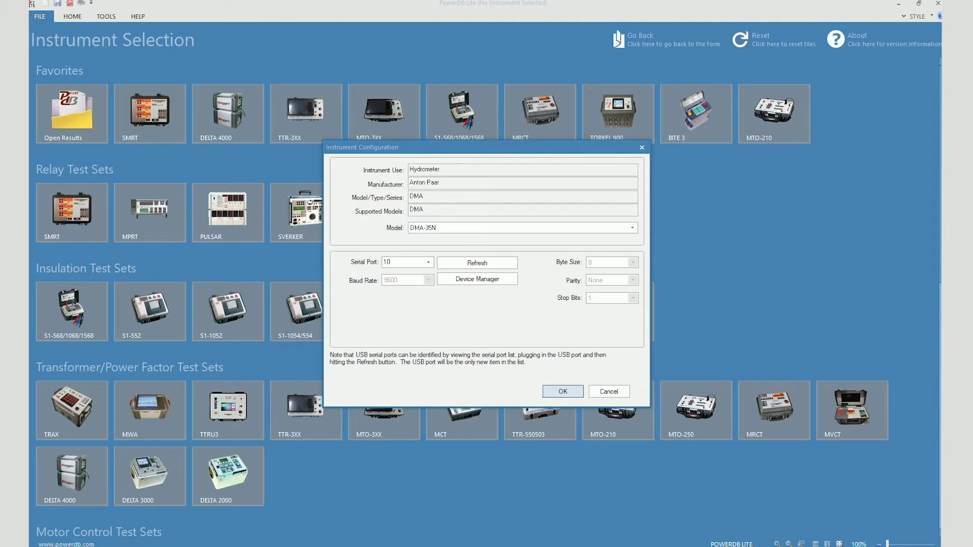
{"action": "left_click", "coordinate": [387, 262]}
{"action": "left_click", "coordinate": [562, 391]}
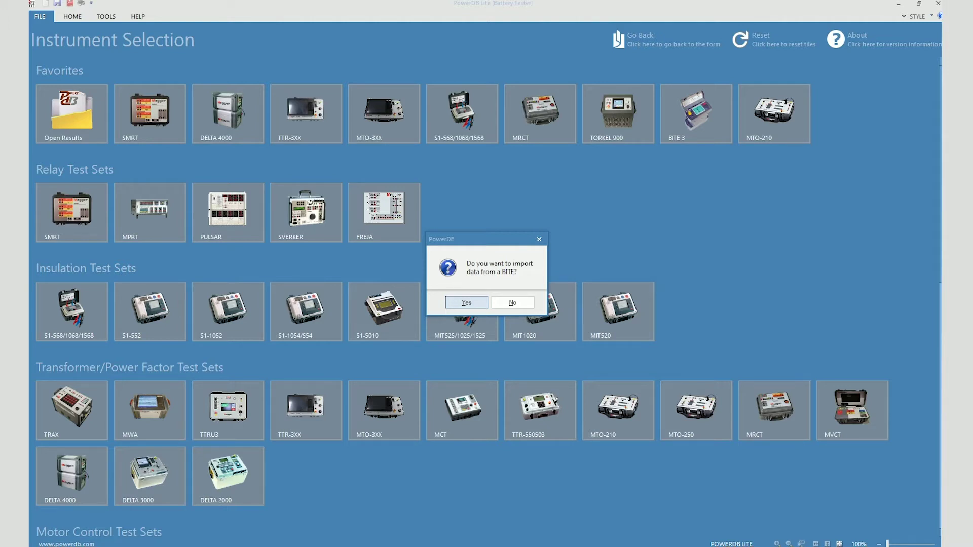
Start the BITE data import and select the 12/31/2019 12:05 result of string 1973670 for import
{"action": "key", "text": "Return"}
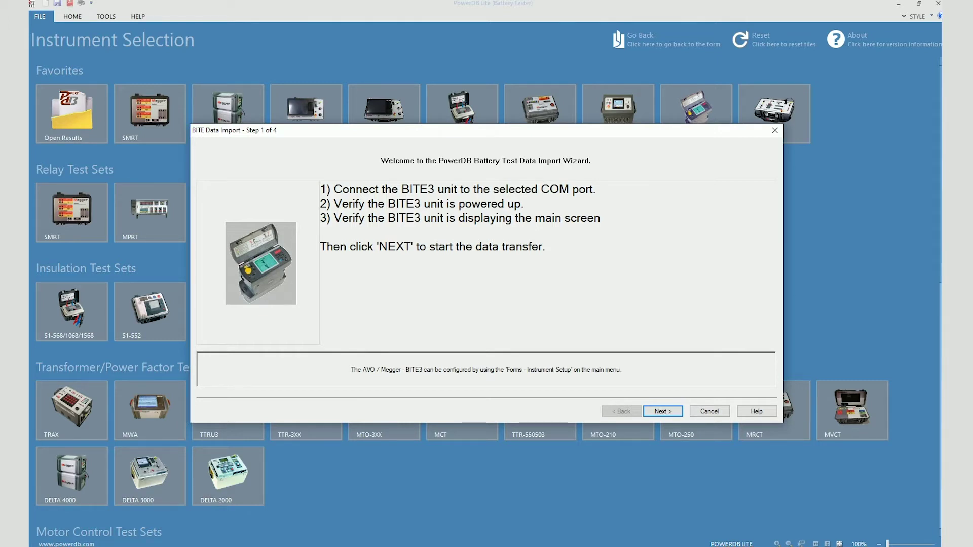
{"action": "left_click", "coordinate": [662, 411]}
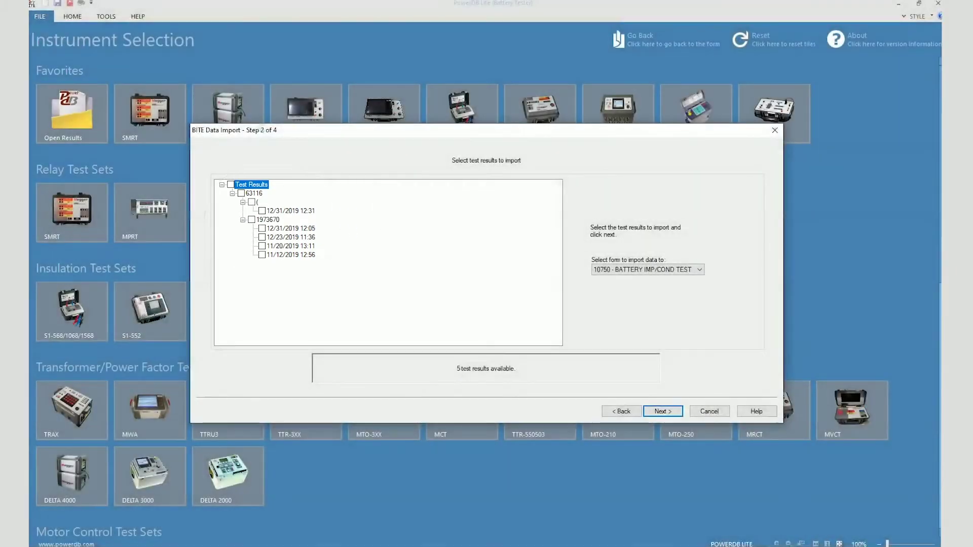
{"action": "left_click", "coordinate": [262, 229]}
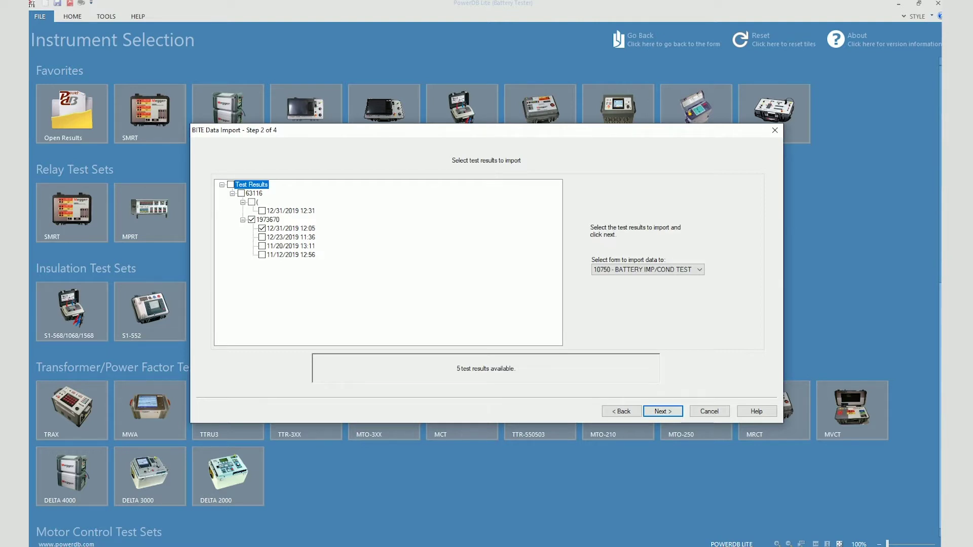
{"action": "key", "text": "Tab"}
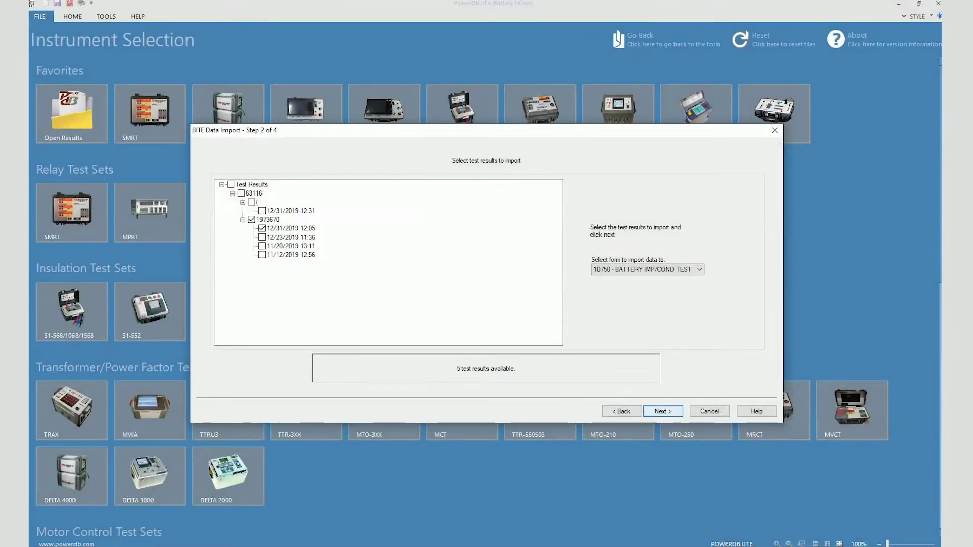
{"action": "left_click", "coordinate": [662, 411]}
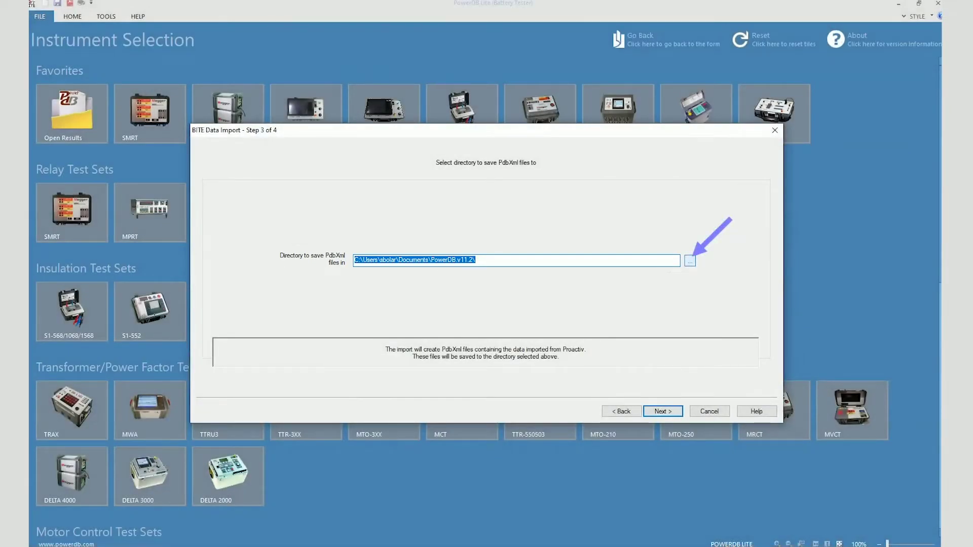
Choose the PowerDB.v11.2 folder in Documents as the directory for saving the PdbXml files
{"action": "left_click", "coordinate": [690, 260]}
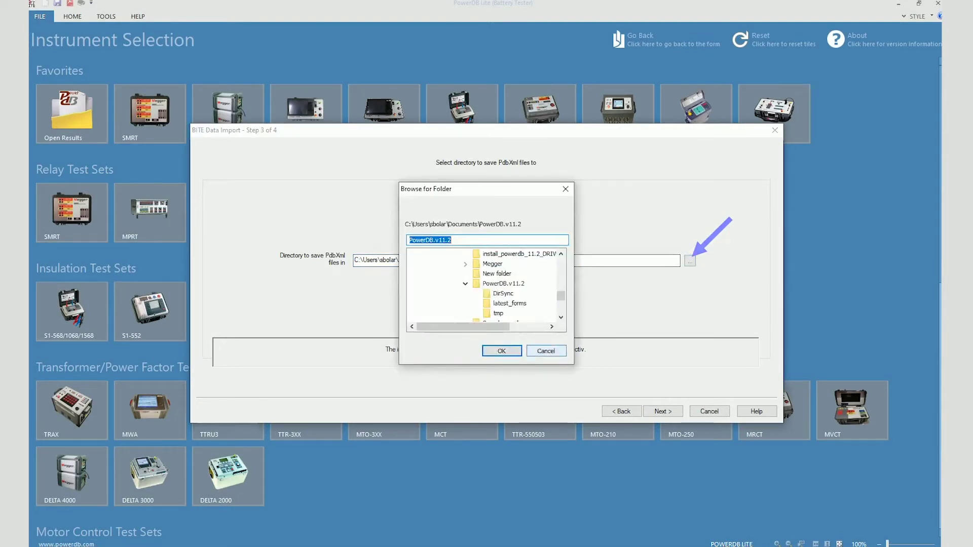
{"action": "left_click", "coordinate": [546, 351]}
{"action": "left_click", "coordinate": [690, 261]}
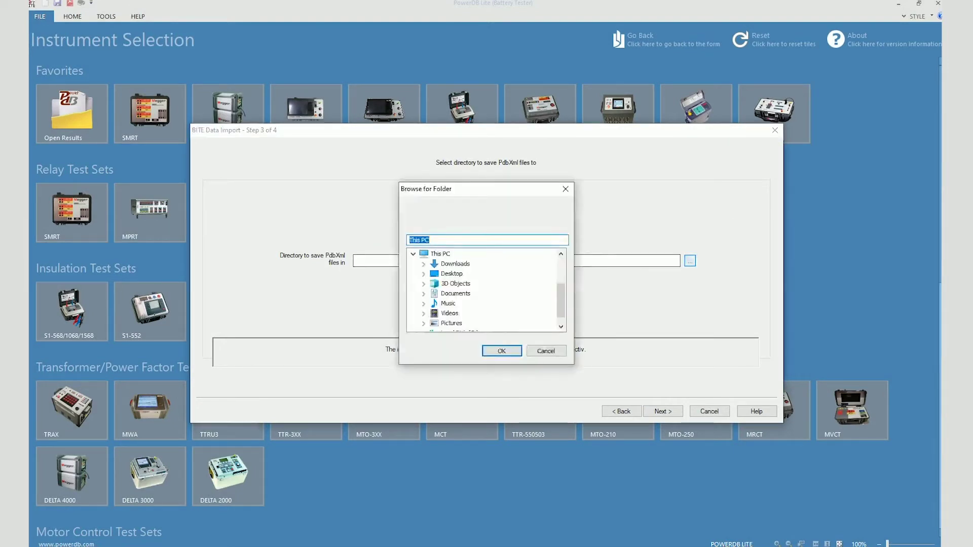
{"action": "left_click", "coordinate": [455, 294]}
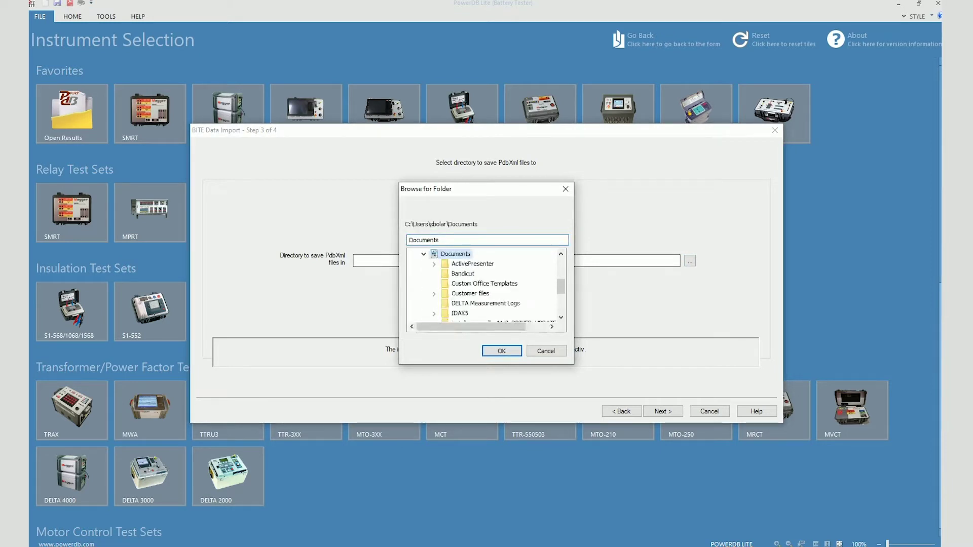
{"action": "scroll", "coordinate": [486, 283], "scroll_direction": "down", "scroll_amount": 3}
{"action": "left_click", "coordinate": [472, 264]}
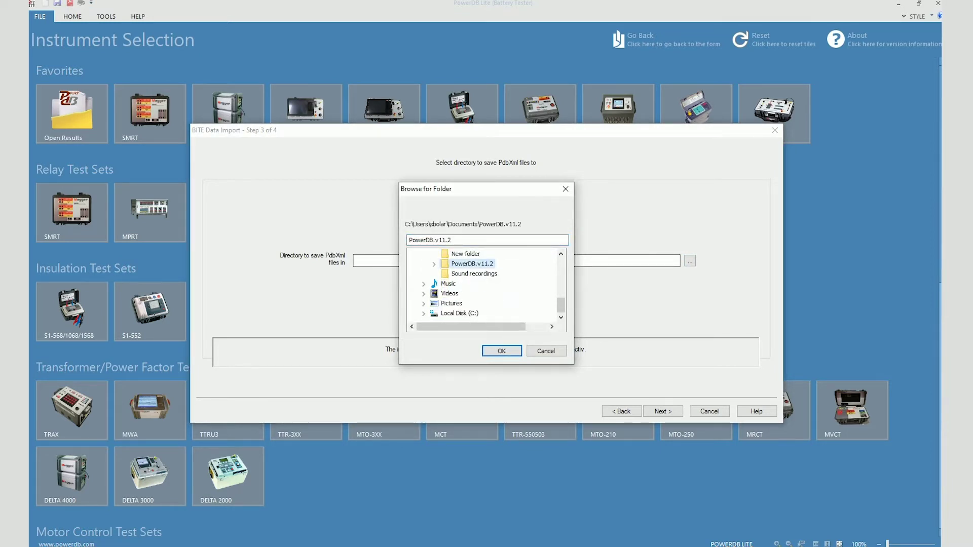
{"action": "left_click", "coordinate": [501, 350]}
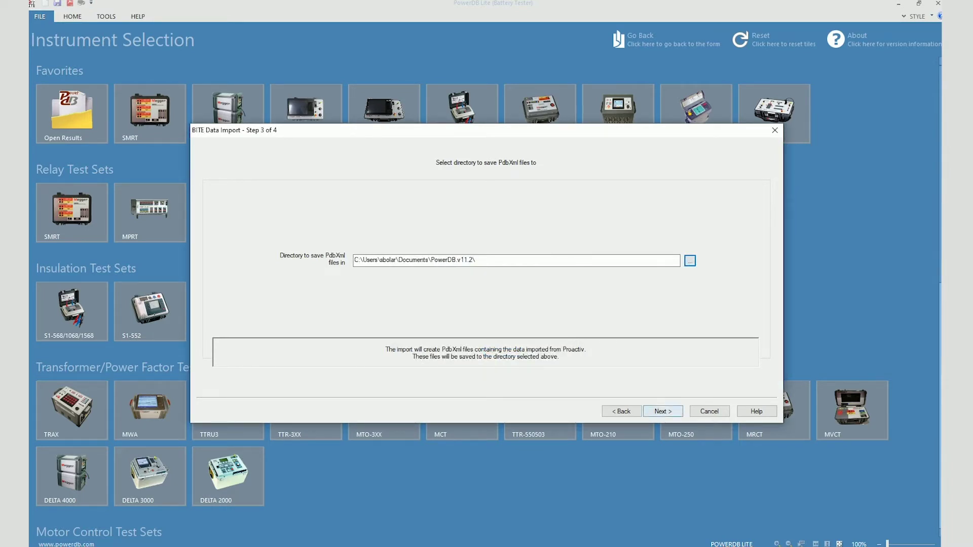
{"action": "key", "text": "Return"}
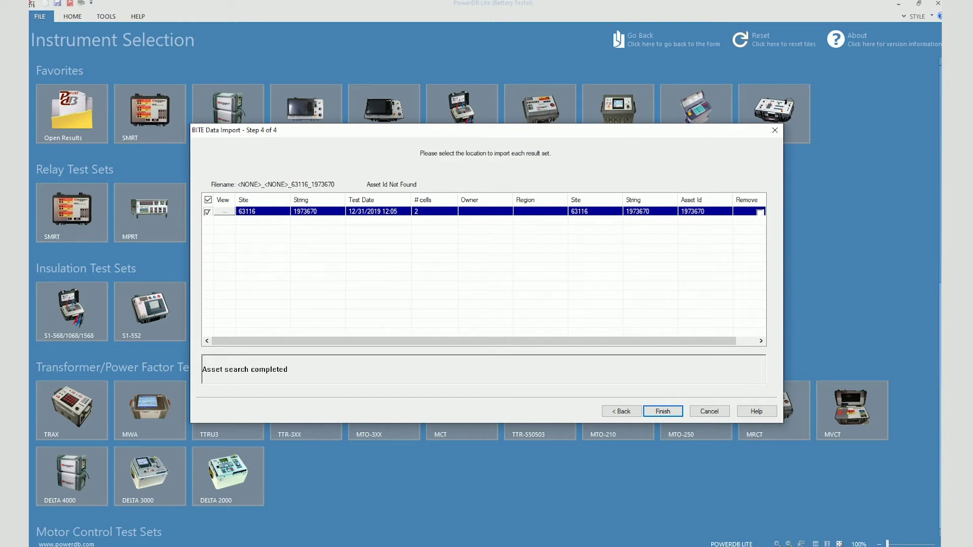
Set the result set's owner to Megger and its region to Dallas
{"action": "left_click", "coordinate": [485, 211]}
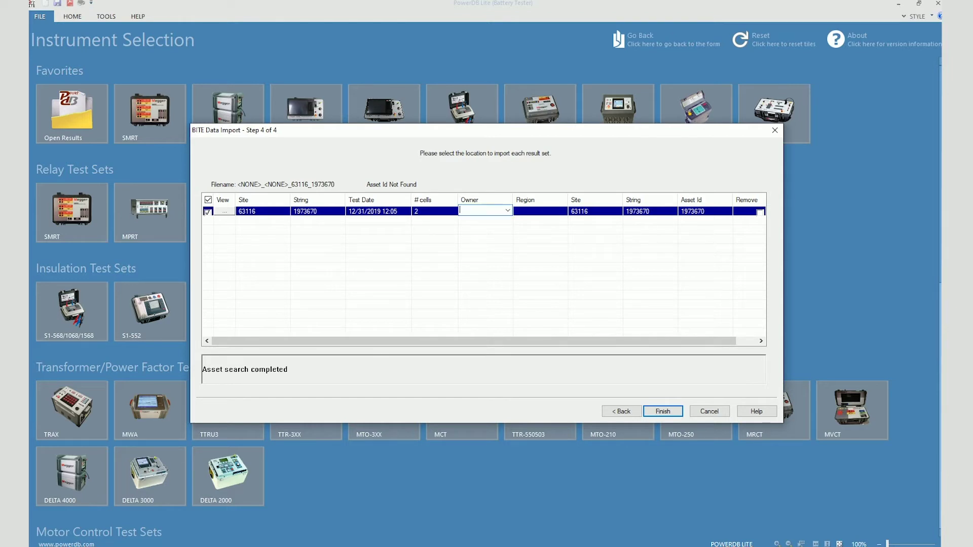
{"action": "type", "text": "Mdegg"}
{"action": "key", "text": "BackSpace"}
{"action": "key", "text": "BackSpace"}
{"action": "key", "text": "BackSpace"}
{"action": "key", "text": "BackSpace"}
{"action": "type", "text": "wgg"}
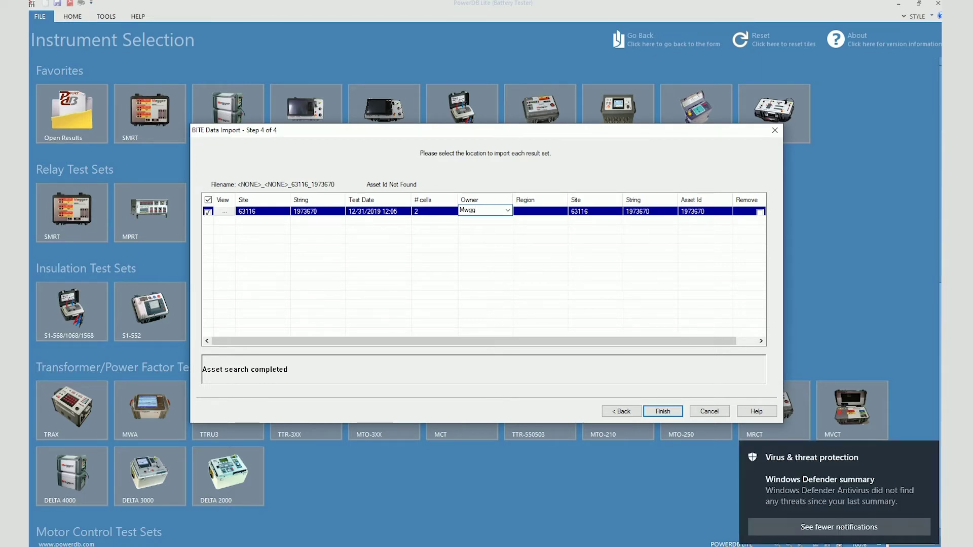
{"action": "key", "text": "BackSpace"}
{"action": "key", "text": "BackSpace"}
{"action": "key", "text": "BackSpace"}
{"action": "type", "text": "egge"}
{"action": "key", "text": "Tab"}
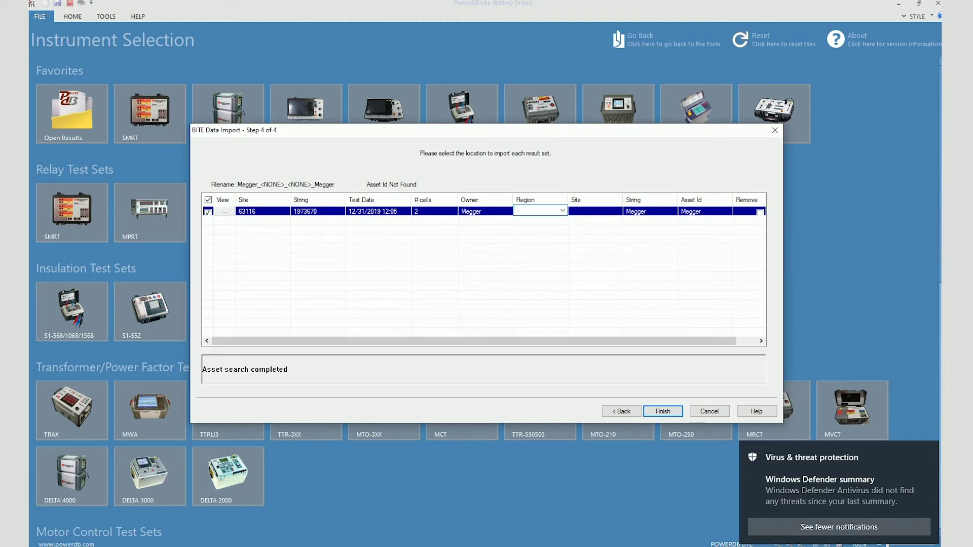
{"action": "type", "text": "Dallas"}
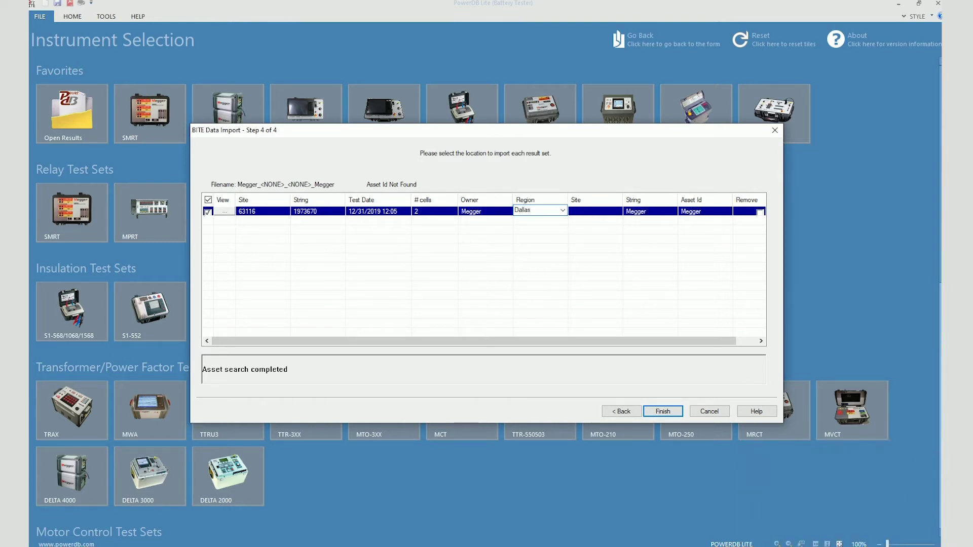
{"action": "key", "text": "Return"}
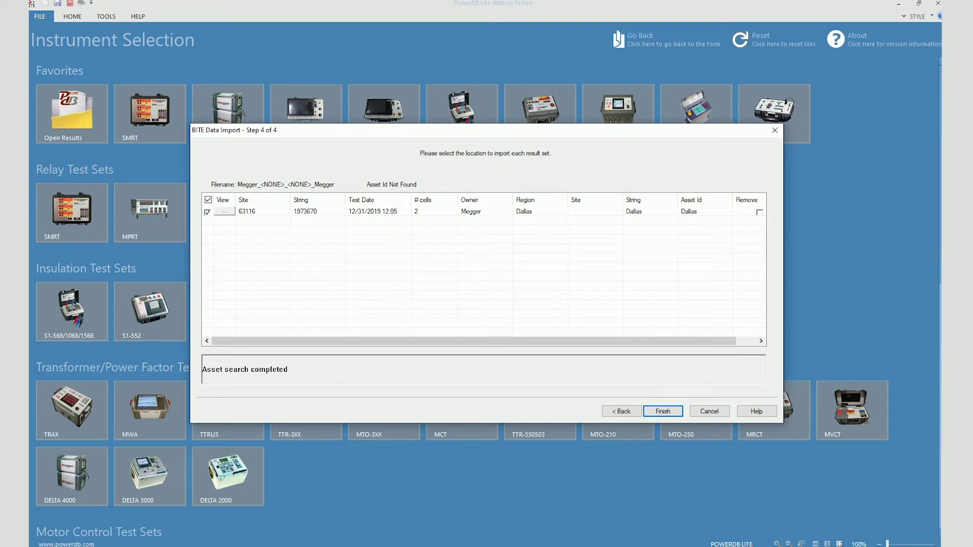
Assign site 63116 and string 1973670 to the result set being imported
{"action": "left_click", "coordinate": [594, 211]}
{"action": "left_click", "coordinate": [617, 210]}
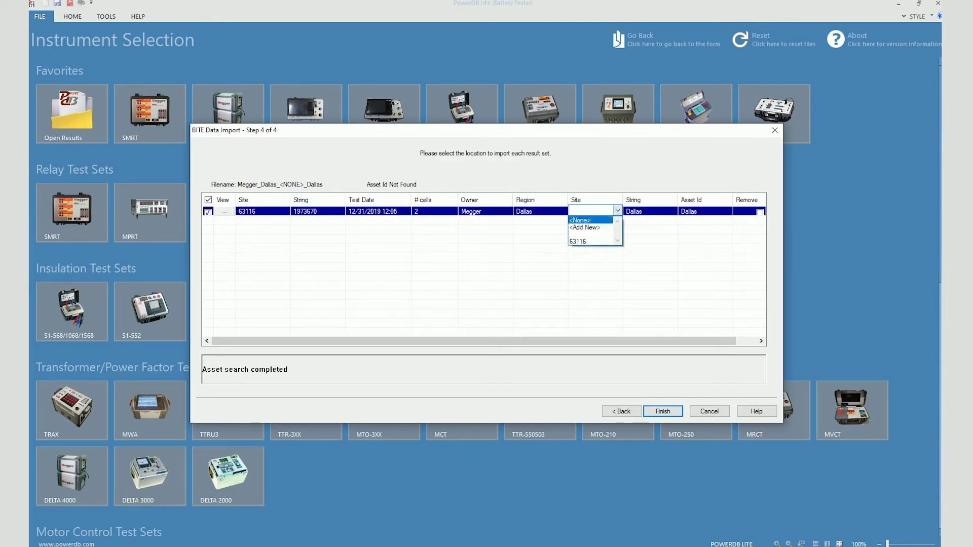
{"action": "left_click", "coordinate": [578, 242]}
{"action": "left_click", "coordinate": [649, 211]}
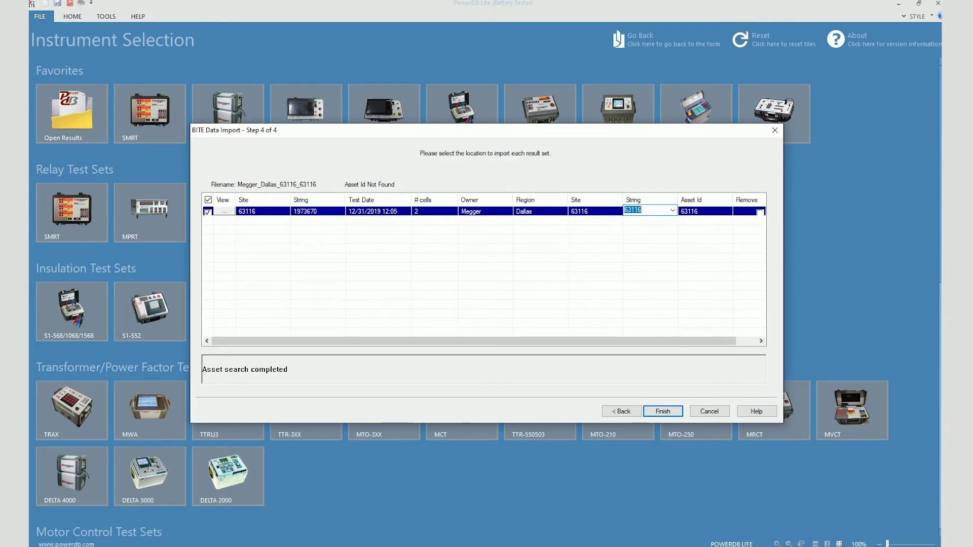
{"action": "left_click", "coordinate": [672, 210]}
{"action": "left_click", "coordinate": [637, 241]}
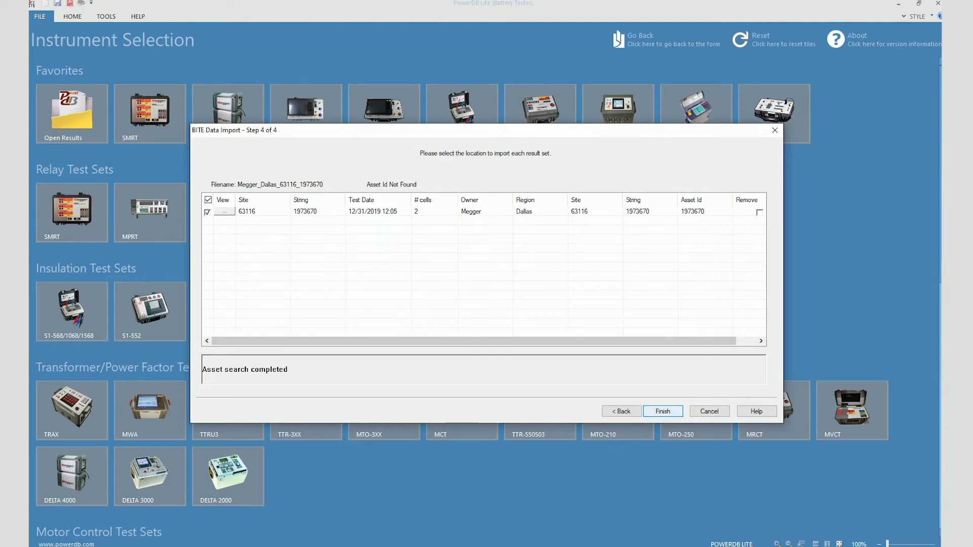
Finish the BITE data import and dismiss the remaining dialogs
{"action": "key", "text": "Return"}
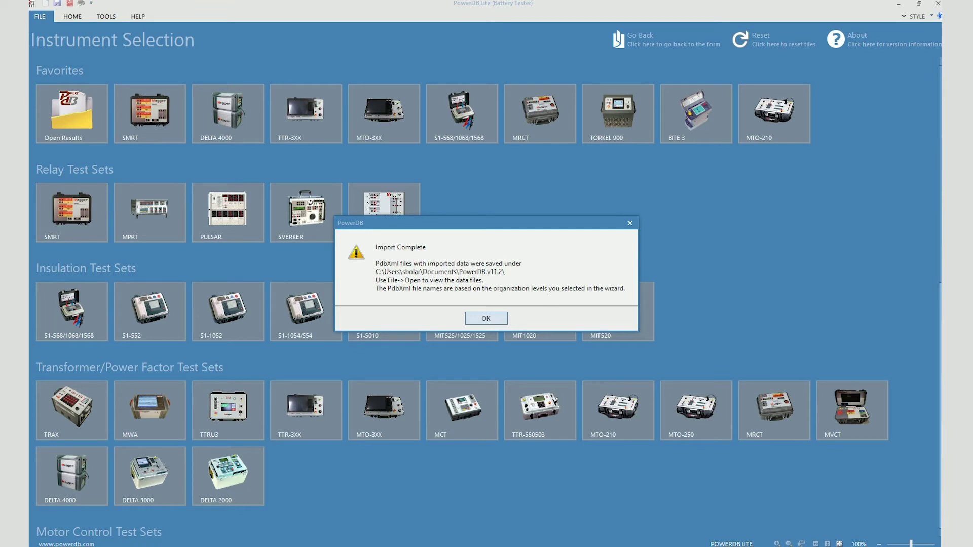
{"action": "key", "text": "Return"}
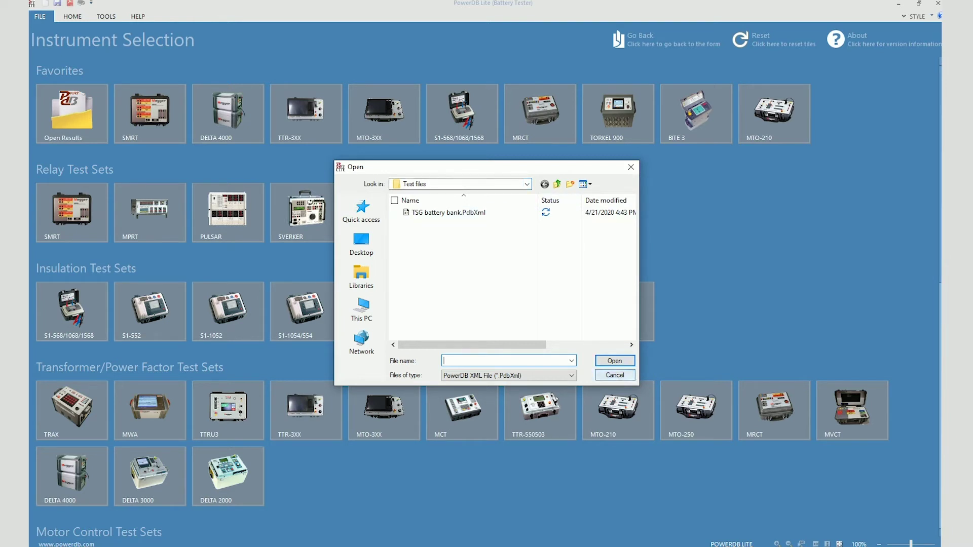
{"action": "left_click", "coordinate": [615, 375]}
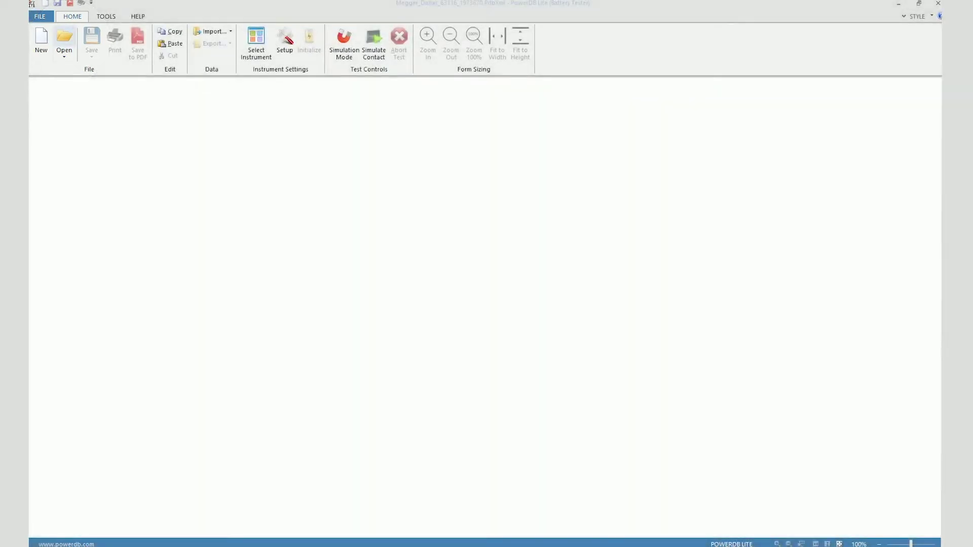
Open Megger_Dallas_63116_1973670.PdbXml from the PowerDB.v11.2 folder in Documents and view its 12/31/2019 battery test results down to the jar data table
{"action": "left_click", "coordinate": [65, 39]}
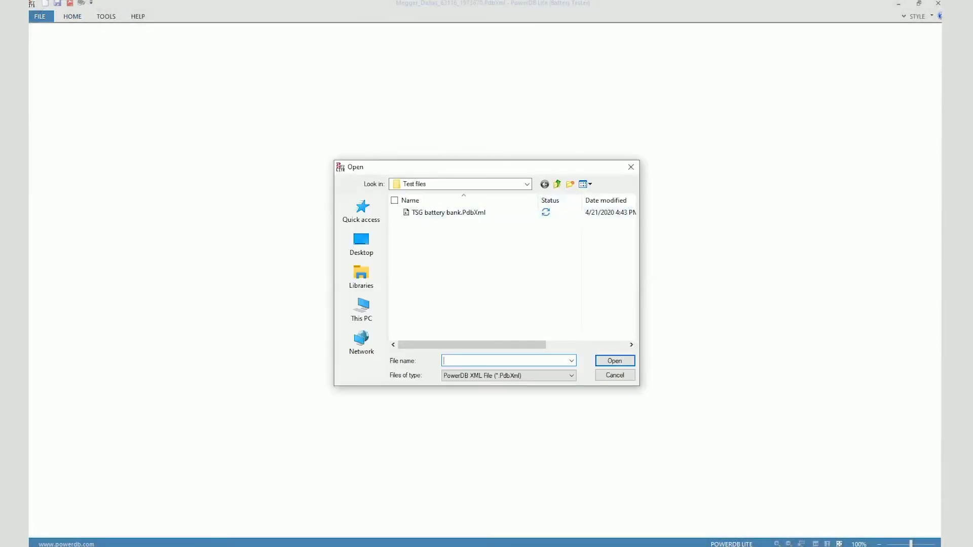
{"action": "left_click", "coordinate": [557, 185]}
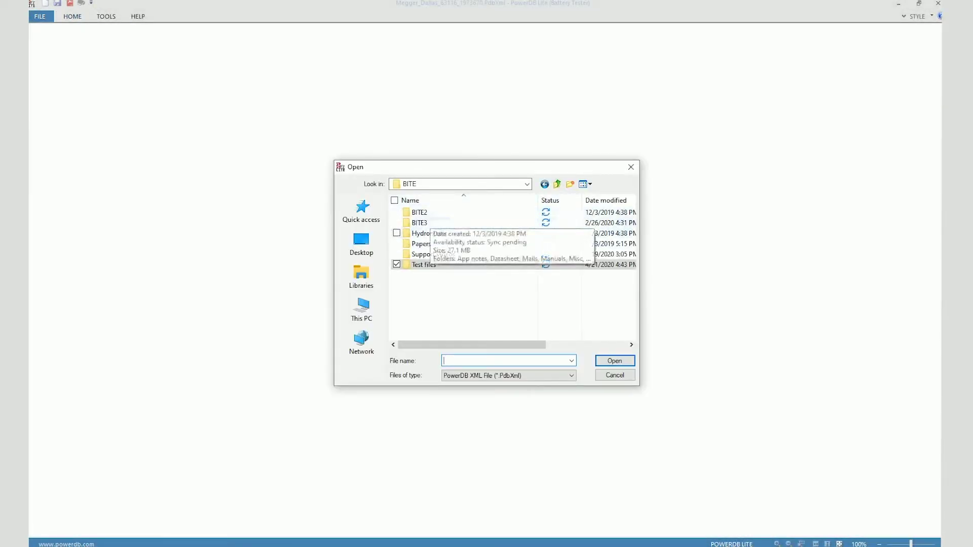
{"action": "left_click", "coordinate": [361, 276]}
{"action": "double_click", "coordinate": [558, 210]}
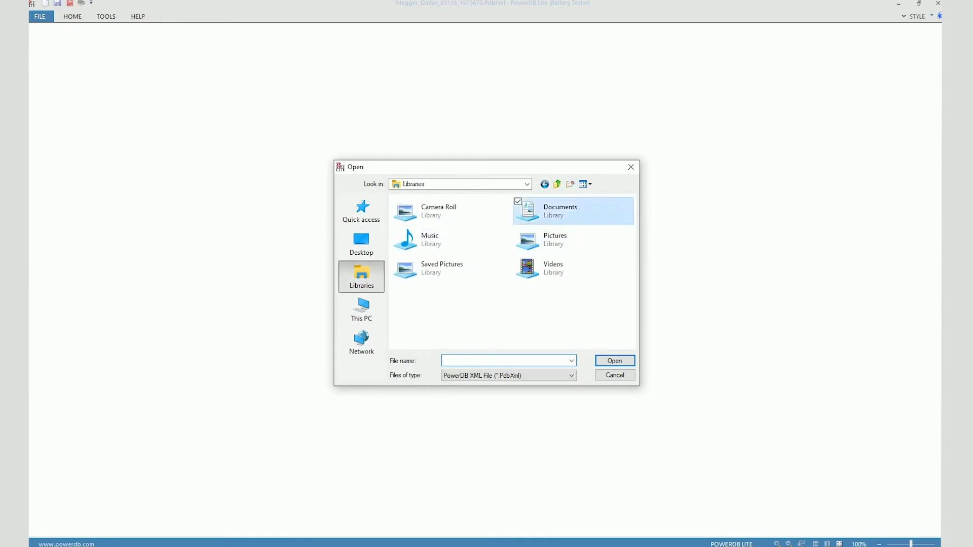
{"action": "double_click", "coordinate": [433, 306]}
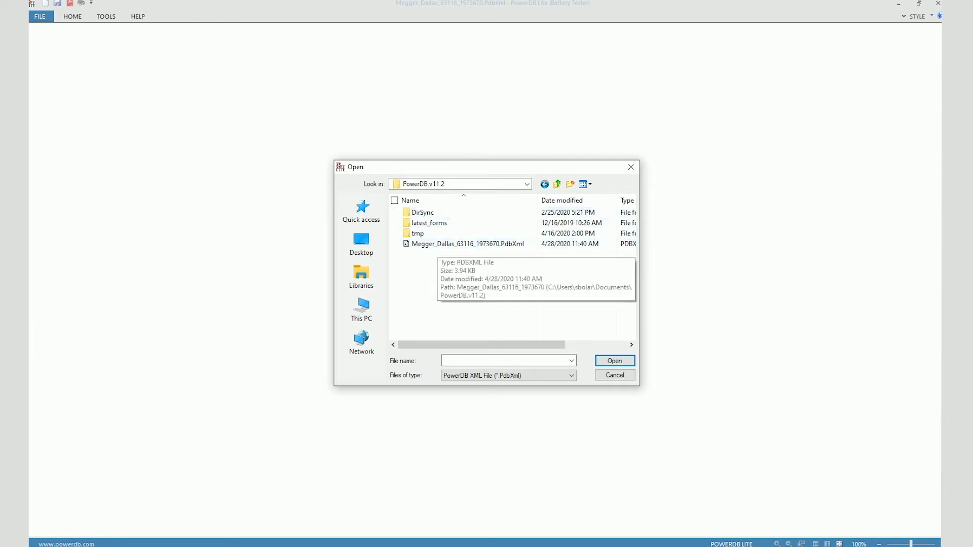
{"action": "left_click", "coordinate": [439, 245]}
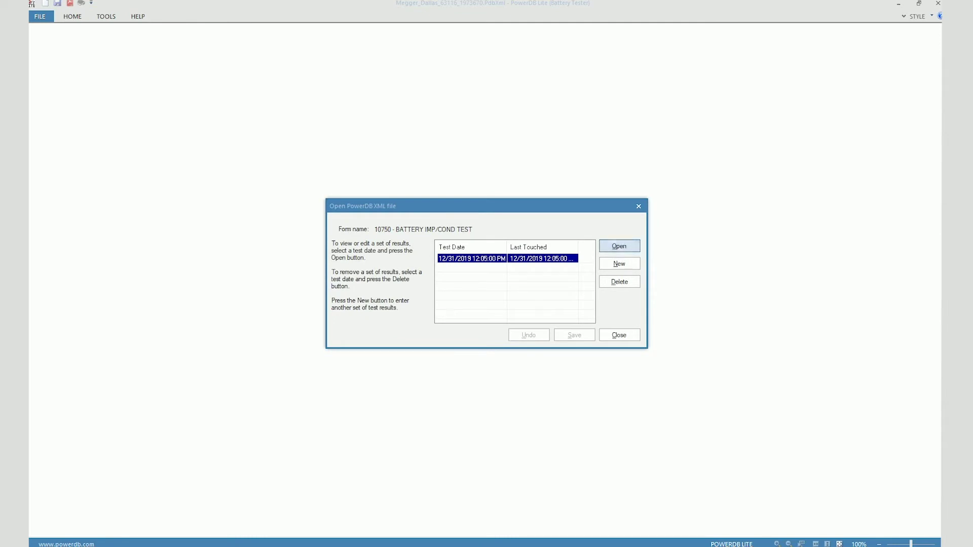
{"action": "left_click", "coordinate": [619, 245]}
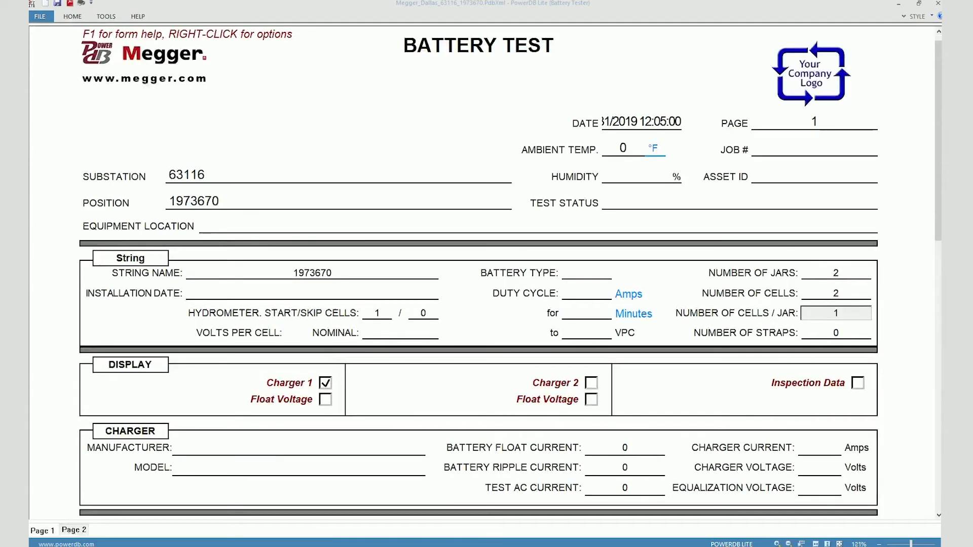
{"action": "scroll", "coordinate": [479, 273], "scroll_direction": "down", "scroll_amount": 11}
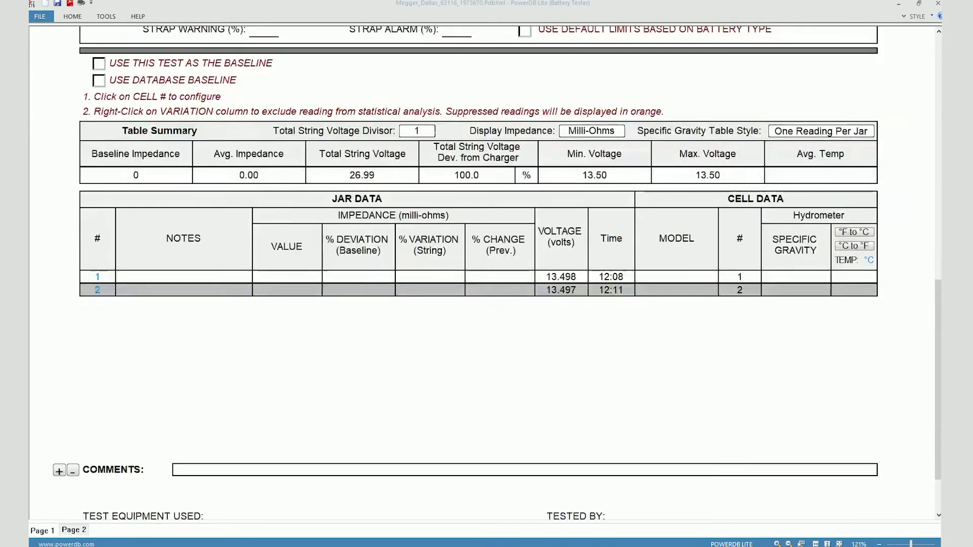
Review the battery test results form, including the deficiencies and equipment tables on page 2
{"action": "scroll", "coordinate": [478, 274], "scroll_direction": "up", "scroll_amount": 17}
{"action": "scroll", "coordinate": [478, 274], "scroll_direction": "down", "scroll_amount": 11}
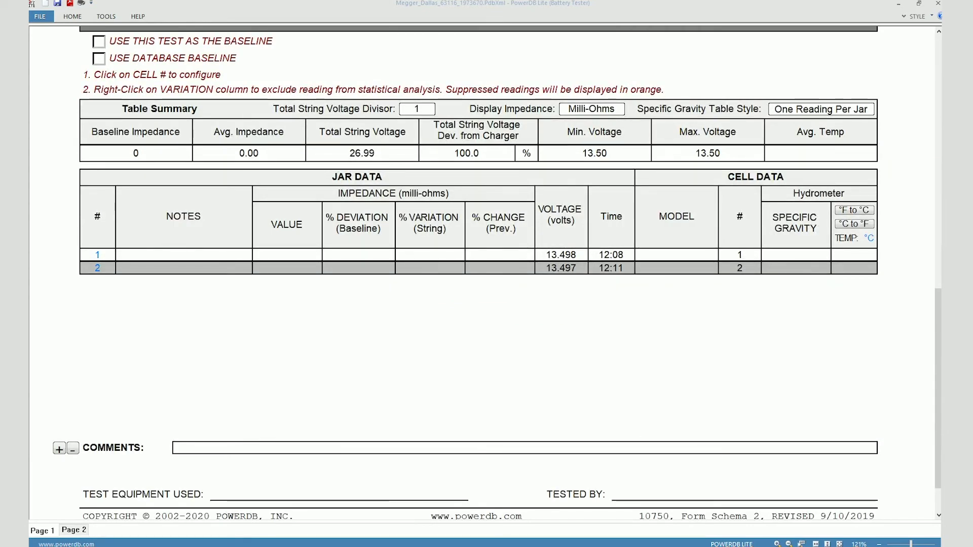
{"action": "left_click", "coordinate": [74, 530]}
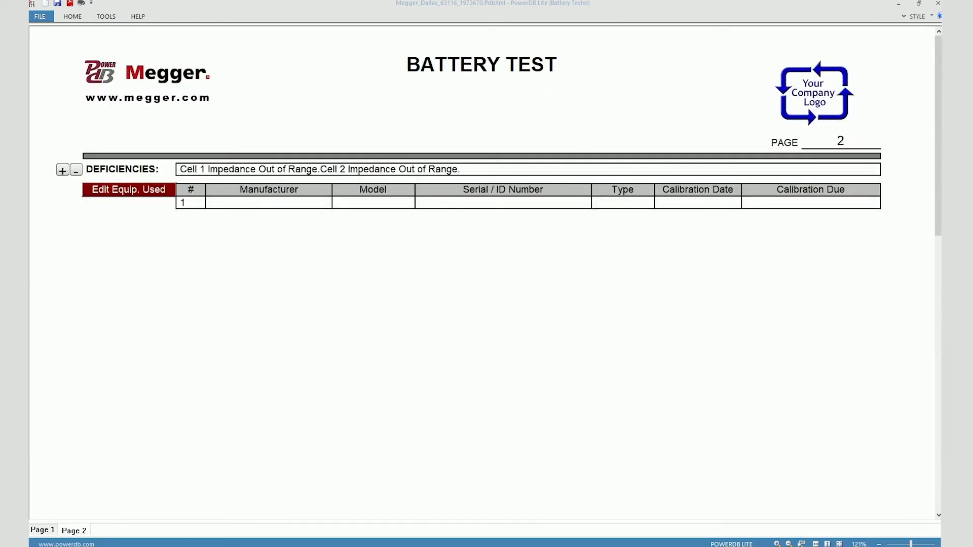
{"action": "key", "text": "ctrl+Page_Up"}
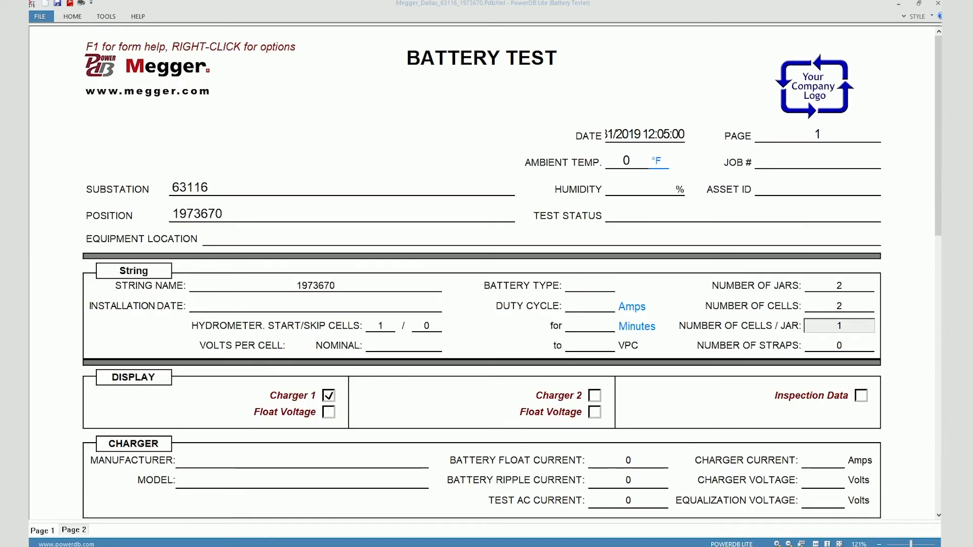
{"action": "scroll", "coordinate": [485, 274], "scroll_direction": "down", "scroll_amount": 6}
{"action": "scroll", "coordinate": [485, 274], "scroll_direction": "down", "scroll_amount": 3}
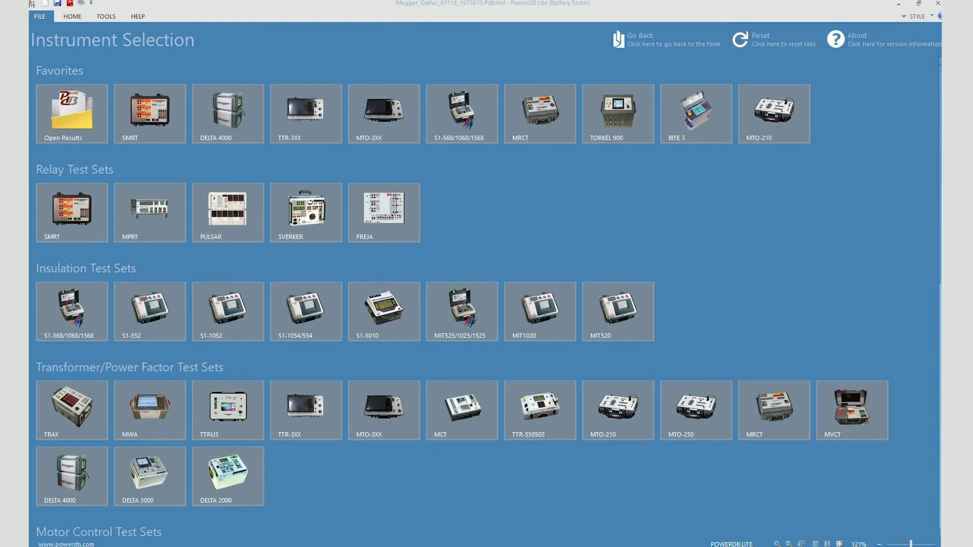
Open a new BITE 3 battery test form, accepting the BITE3 and DMA-35N configurations and declining the BITE import and previous nameplate data
{"action": "left_click", "coordinate": [695, 114]}
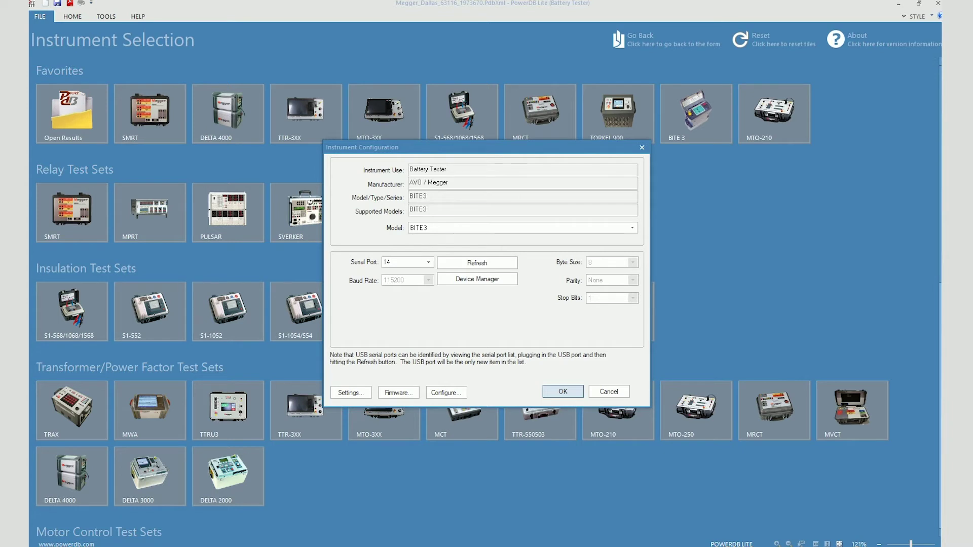
{"action": "key", "text": "Return"}
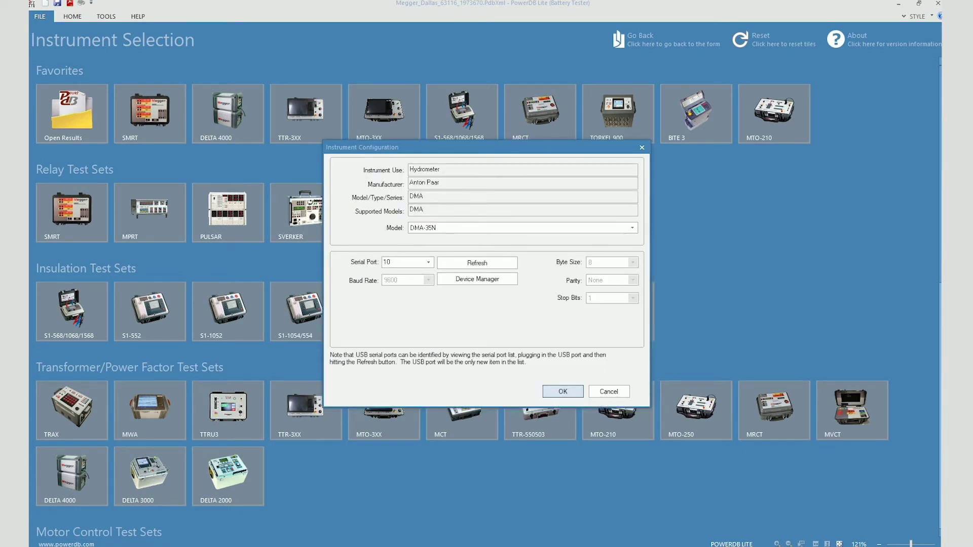
{"action": "key", "text": "Return"}
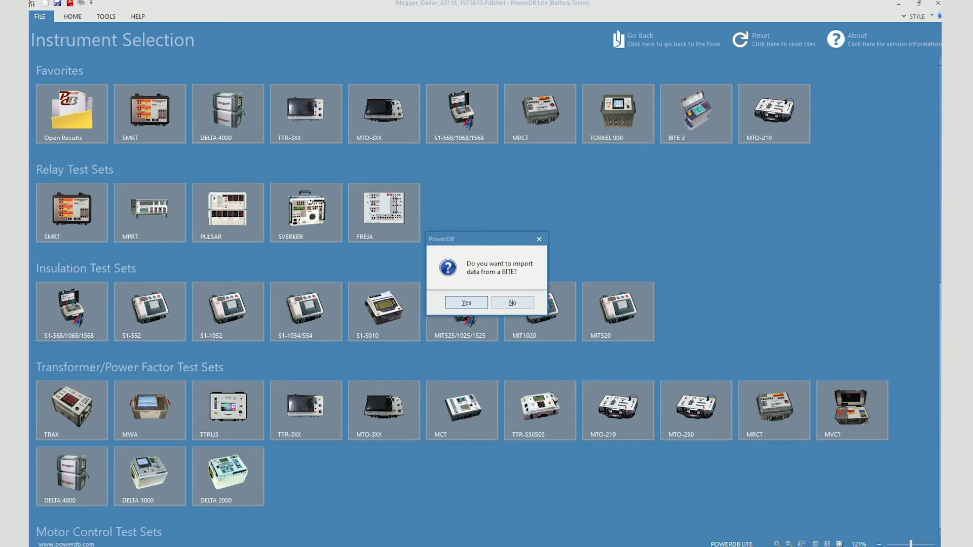
{"action": "left_click", "coordinate": [513, 302]}
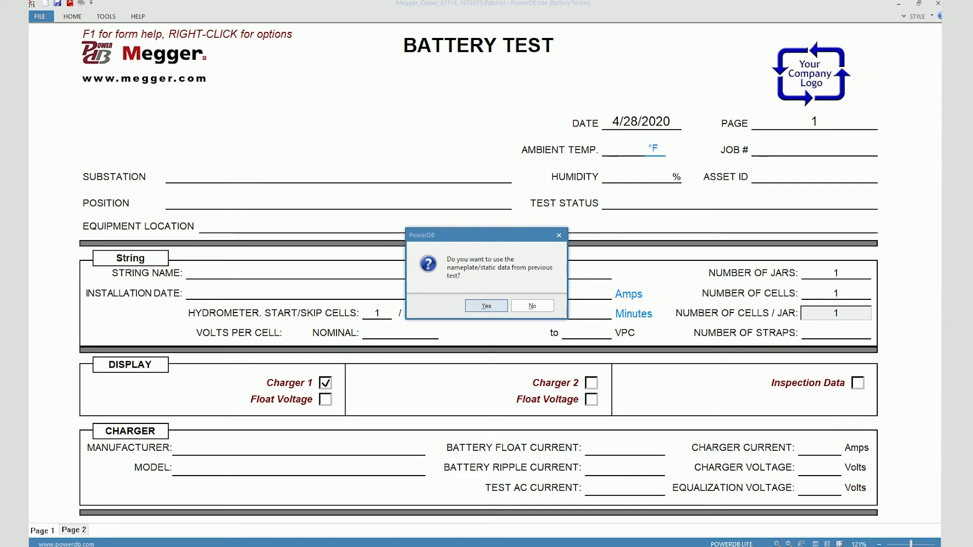
{"action": "left_click", "coordinate": [532, 306]}
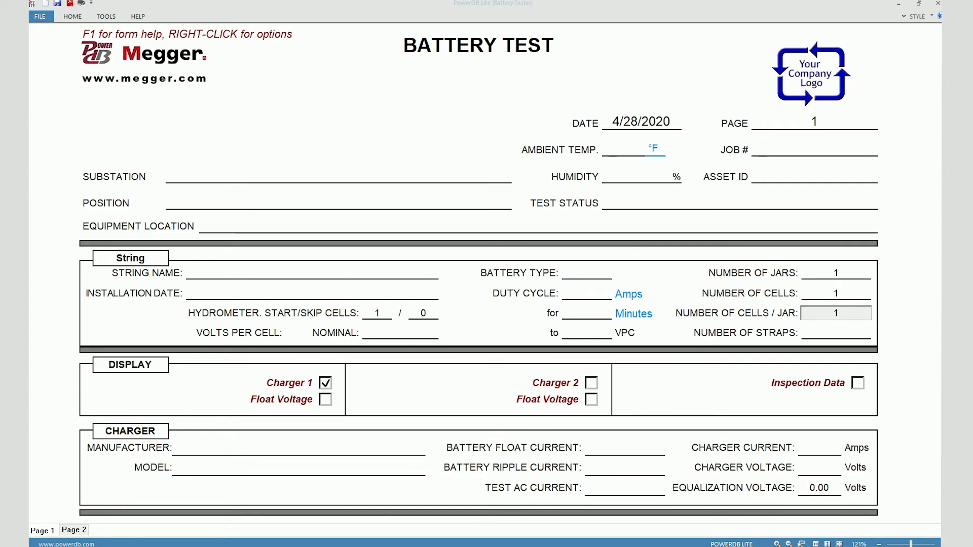
Look over the blank battery test form's charger, limits and jar data sections
{"action": "scroll", "coordinate": [478, 273], "scroll_direction": "down", "scroll_amount": 5}
{"action": "scroll", "coordinate": [478, 273], "scroll_direction": "up", "scroll_amount": 5}
{"action": "scroll", "coordinate": [478, 273], "scroll_direction": "down", "scroll_amount": 5}
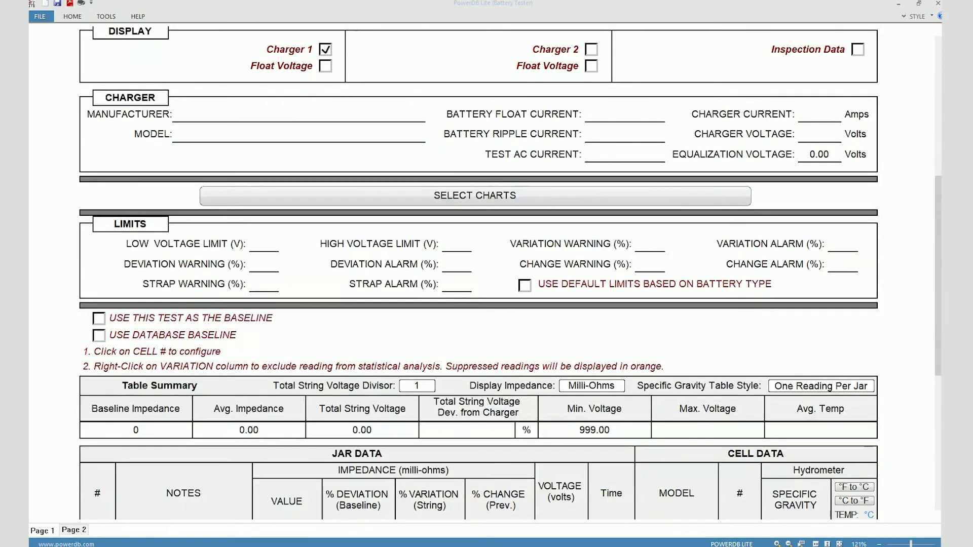
{"action": "scroll", "coordinate": [486, 272], "scroll_direction": "down", "scroll_amount": 5}
{"action": "scroll", "coordinate": [485, 273], "scroll_direction": "up", "scroll_amount": 10}
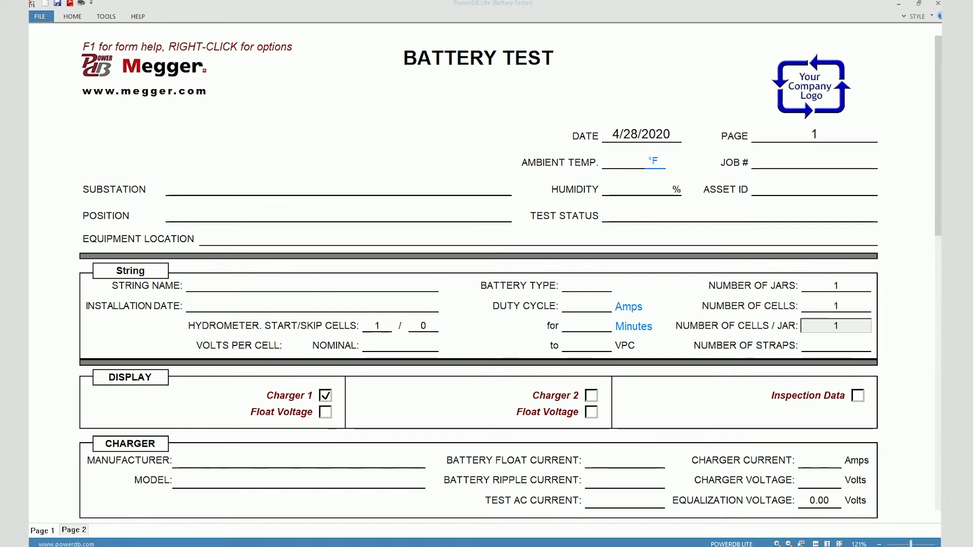
Import BITE3 data from the form, taking the 12/31/2019 12:31 result into form 10750 and saving to the PowerDB.v11.2 folder in Documents
{"action": "right_click", "coordinate": [369, 136]}
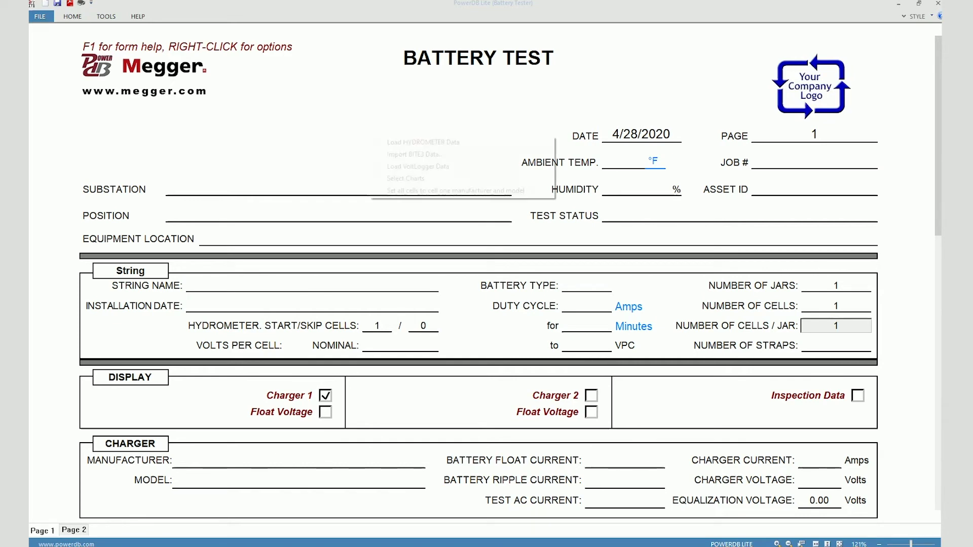
{"action": "key", "text": "Down"}
{"action": "key", "text": "Down"}
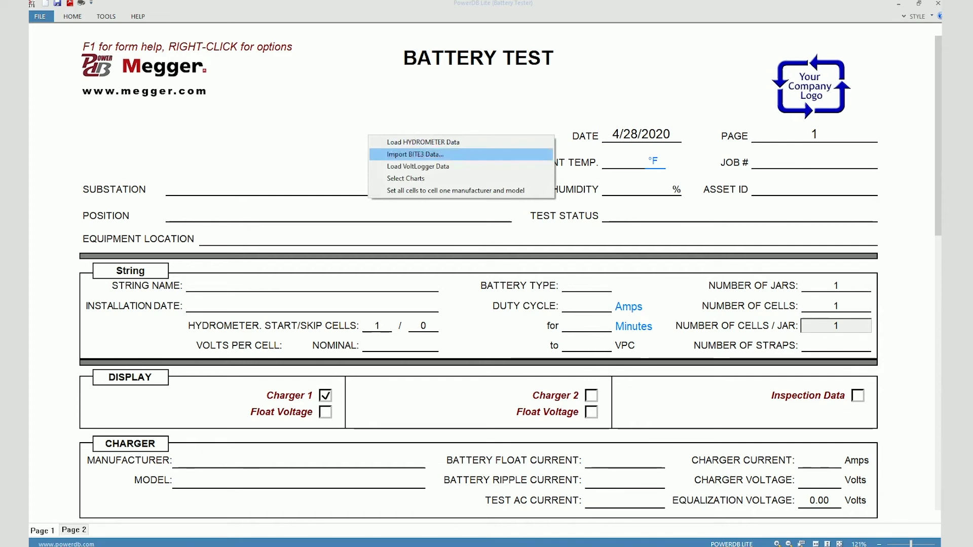
{"action": "key", "text": "Return"}
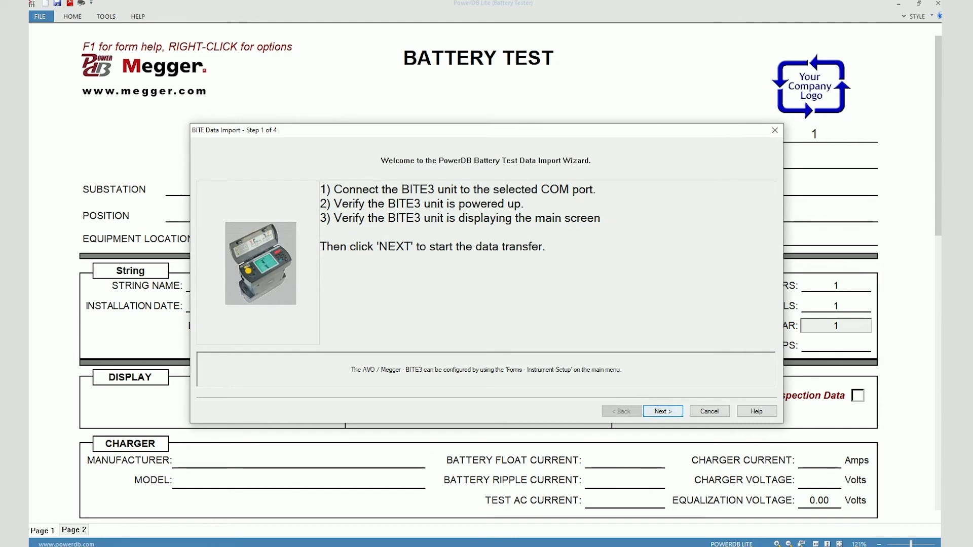
{"action": "key", "text": "Return"}
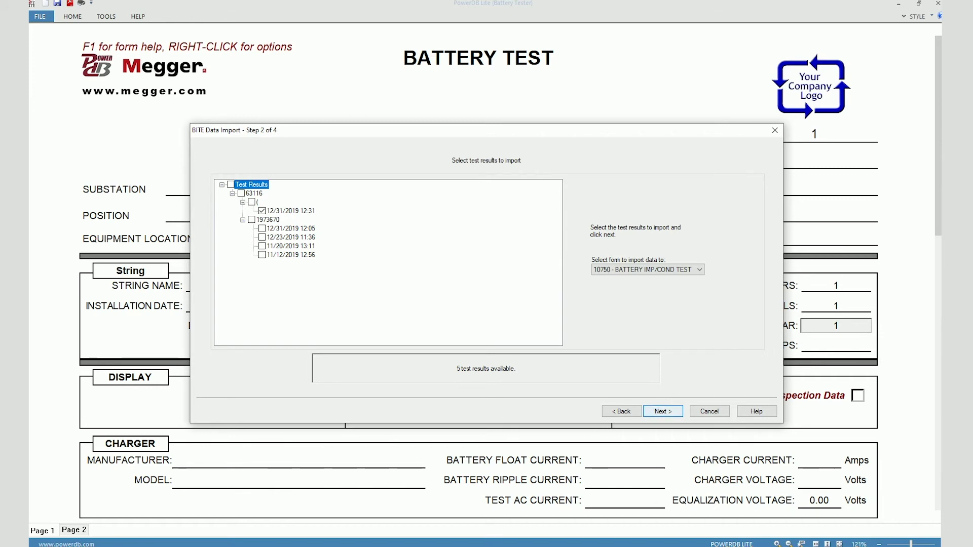
{"action": "key", "text": "Return"}
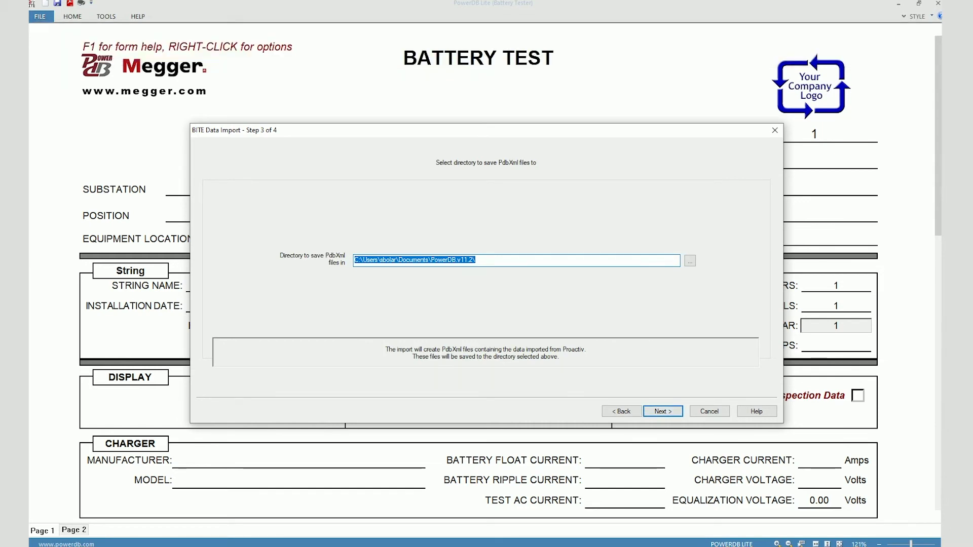
{"action": "left_click", "coordinate": [662, 411]}
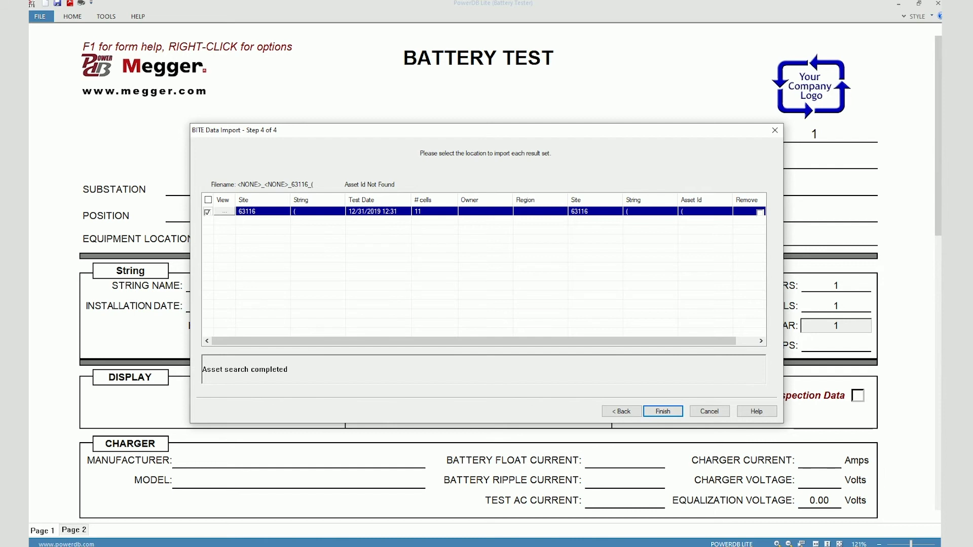
Set the 12/31/2019 12:31 result set's owner to Megger and its region to Dallas
{"action": "left_click", "coordinate": [485, 211]}
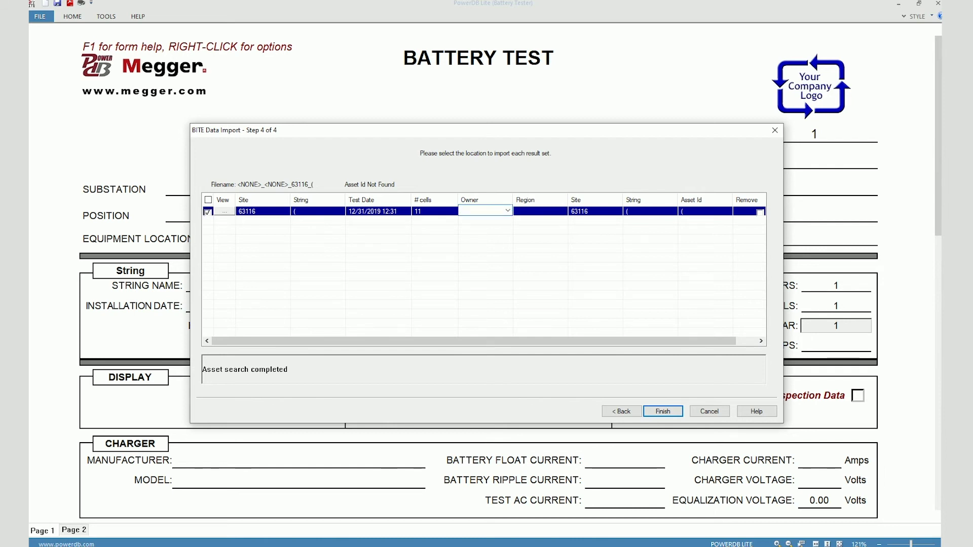
{"action": "left_click", "coordinate": [507, 210]}
{"action": "left_click", "coordinate": [480, 234]}
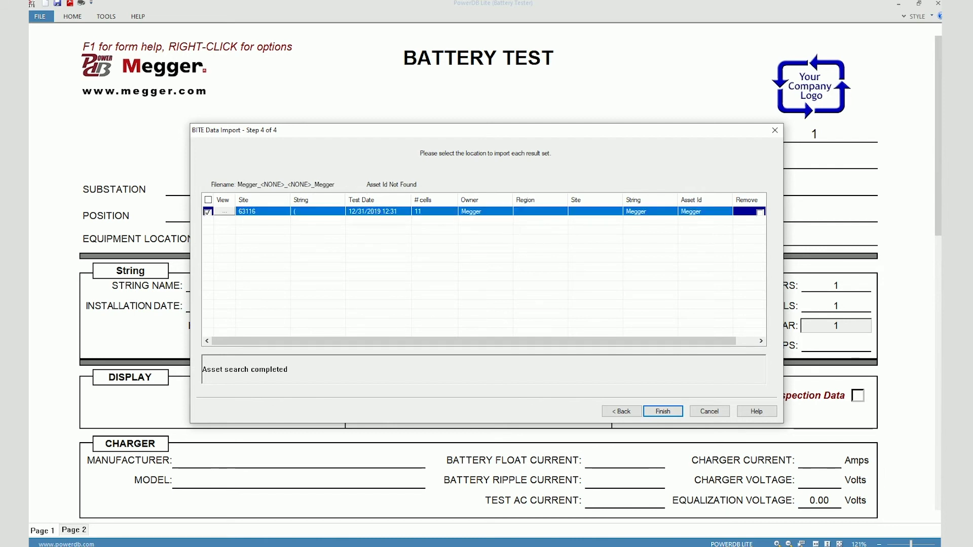
{"action": "left_click", "coordinate": [539, 211]}
{"action": "left_click", "coordinate": [563, 210]}
{"action": "key", "text": "Down"}
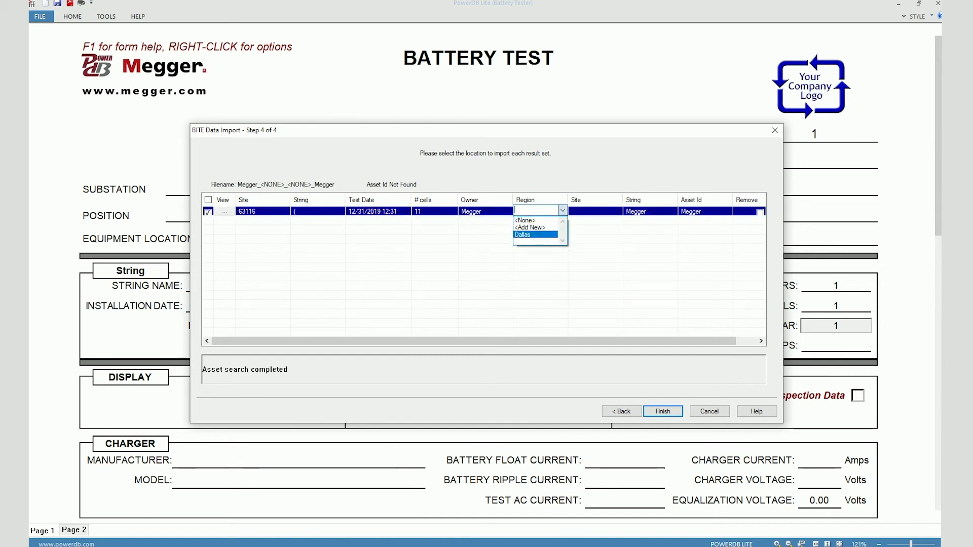
{"action": "key", "text": "Return"}
Assign site 63116 to the 12/31/2019 12:31 result set
{"action": "key", "text": "Tab"}
{"action": "key", "text": "alt+Down"}
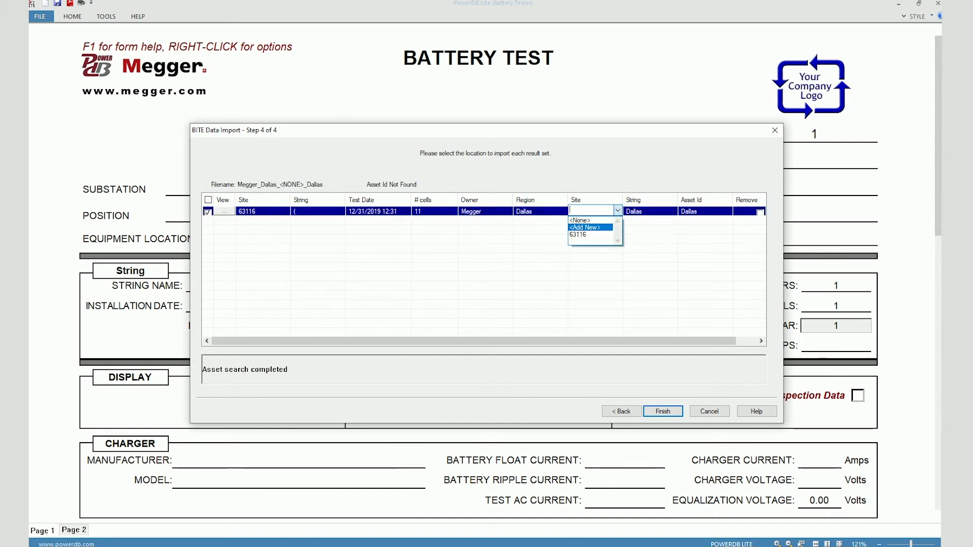
{"action": "key", "text": "Down"}
{"action": "key", "text": "Return"}
Name the result set's string ABC instead of using one of the existing strings
{"action": "key", "text": "Tab"}
{"action": "key", "text": "alt+Down"}
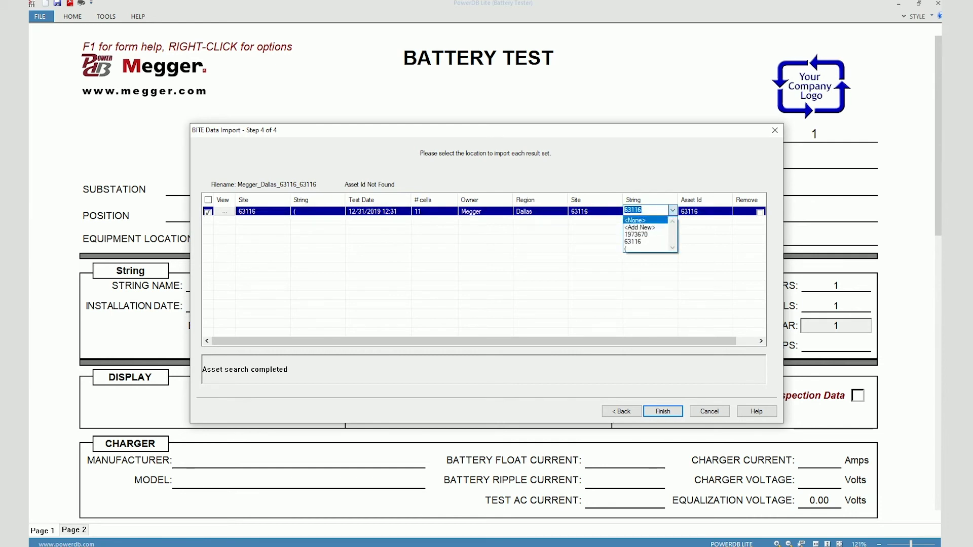
{"action": "key", "text": "End"}
{"action": "key", "text": "Home"}
{"action": "key", "text": "Escape"}
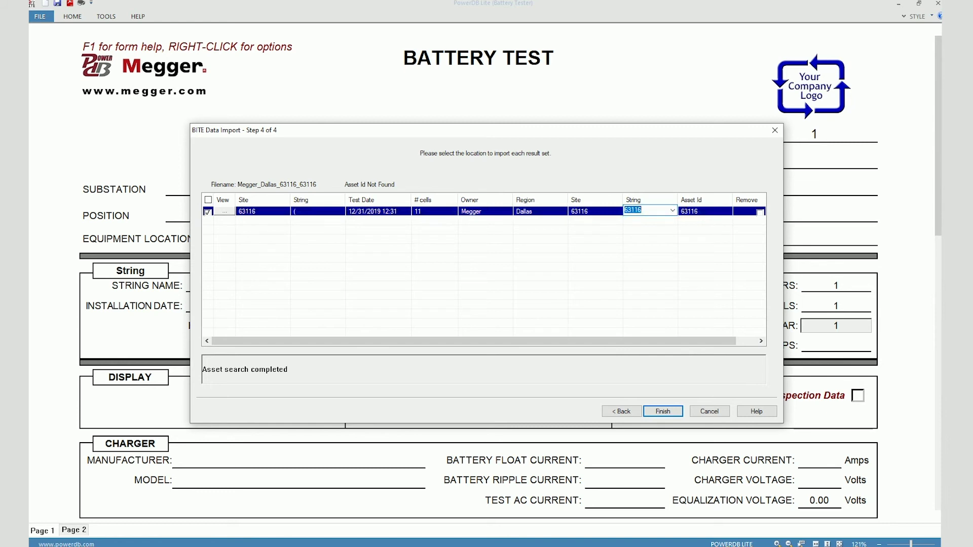
{"action": "type", "text": "ABC"}
{"action": "key", "text": "Return"}
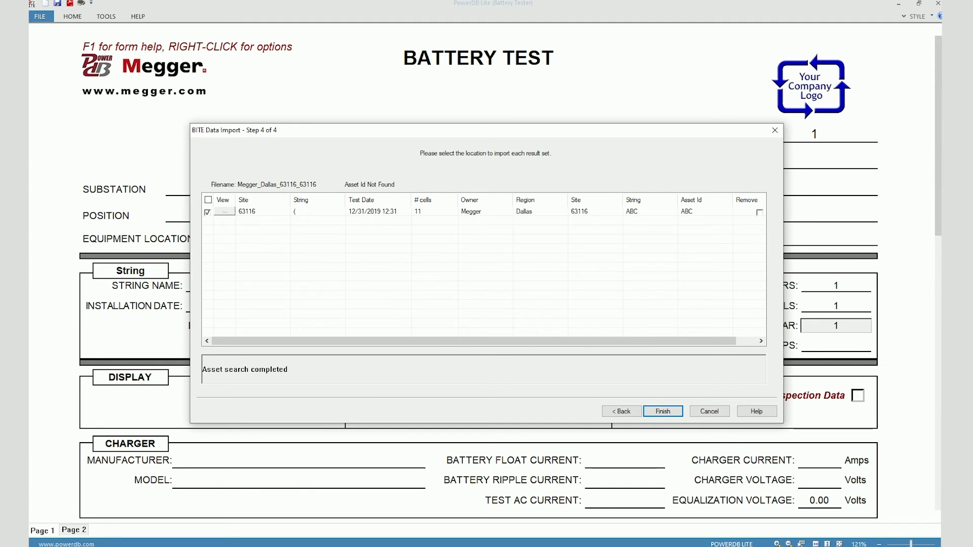
Select ABC from the available strings for the result set, and finish the BITE data import
{"action": "left_click", "coordinate": [645, 212]}
{"action": "left_click", "coordinate": [673, 210]}
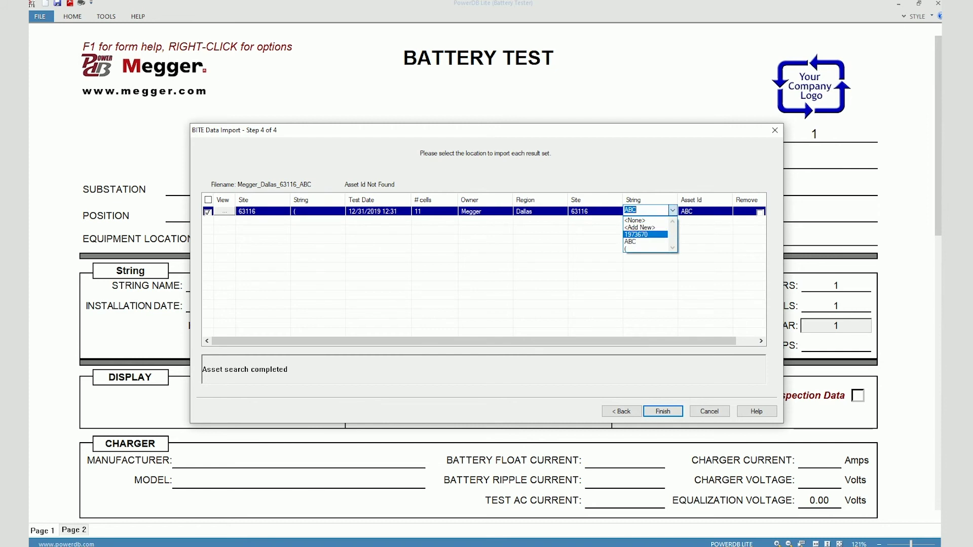
{"action": "left_click", "coordinate": [644, 242]}
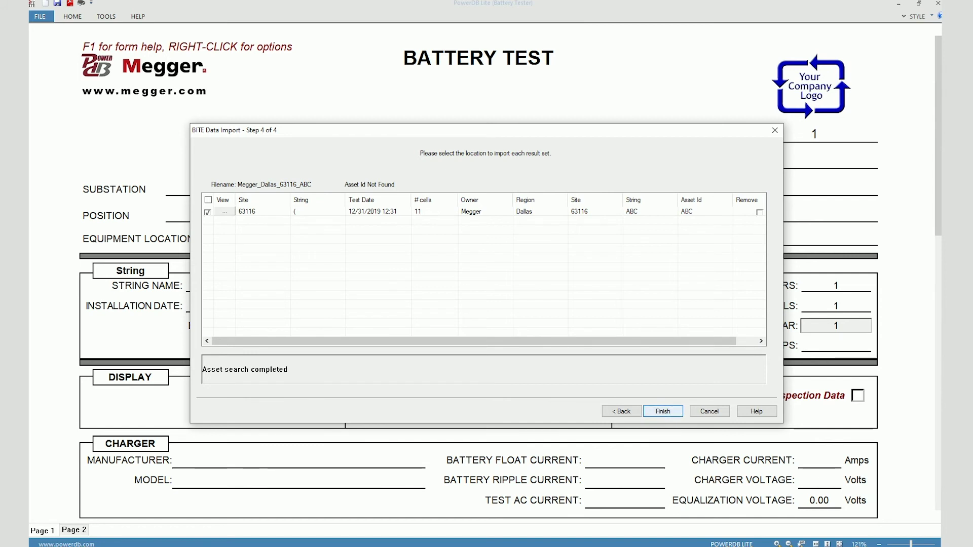
{"action": "key", "text": "Return"}
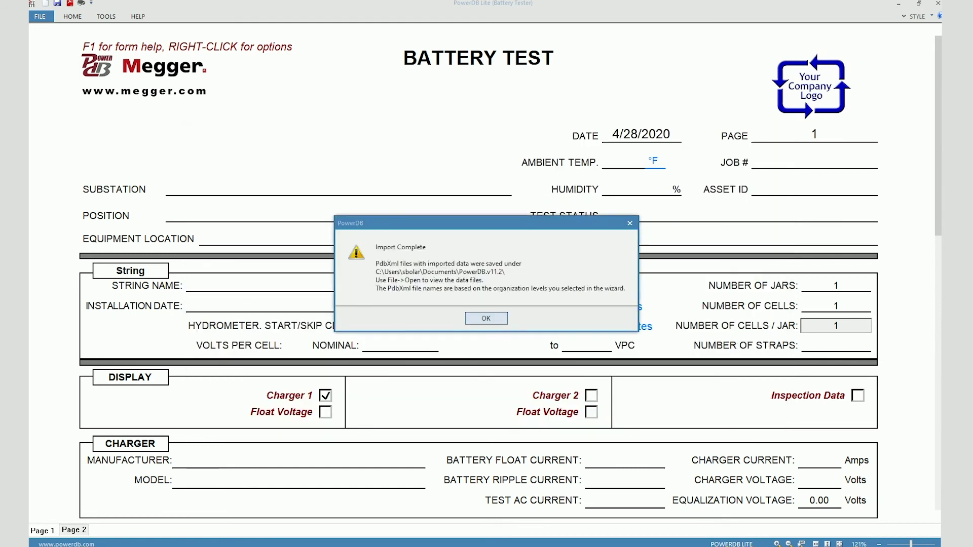
{"action": "key", "text": "Return"}
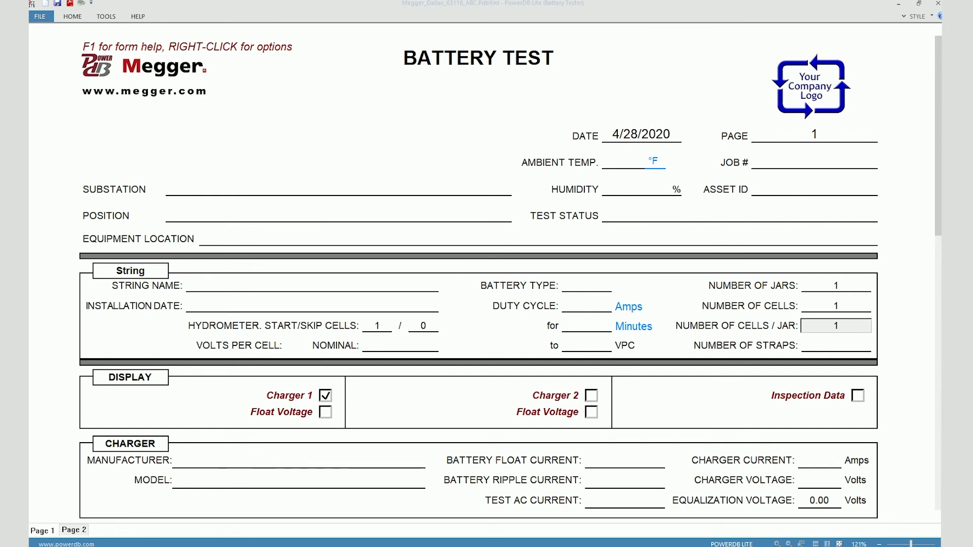
Examine the Megger_Dallas_63116_ABC.PdbXml battery test form from its header down to the jar data and strap tables
{"action": "scroll", "coordinate": [478, 273], "scroll_direction": "down", "scroll_amount": 15}
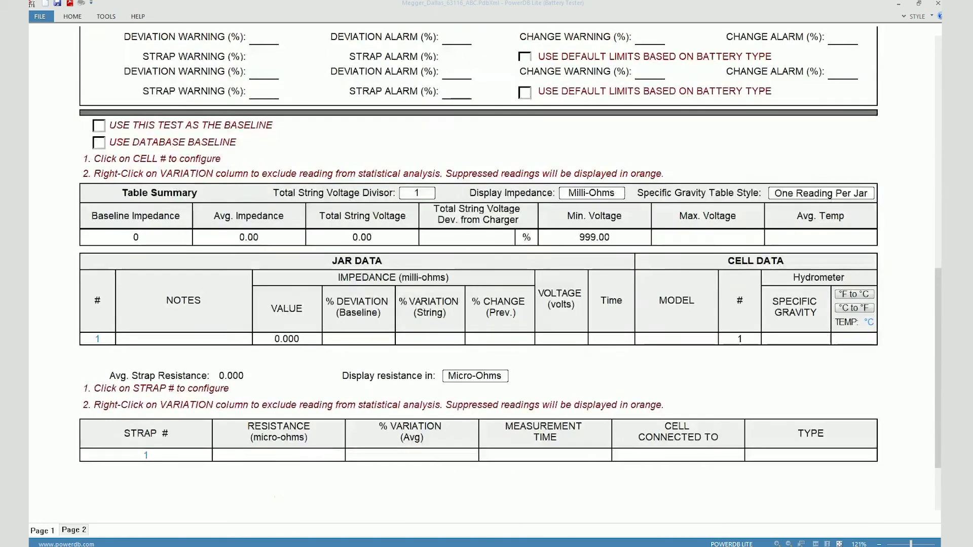
{"action": "scroll", "coordinate": [478, 274], "scroll_direction": "up", "scroll_amount": 4}
{"action": "scroll", "coordinate": [479, 273], "scroll_direction": "down", "scroll_amount": 5}
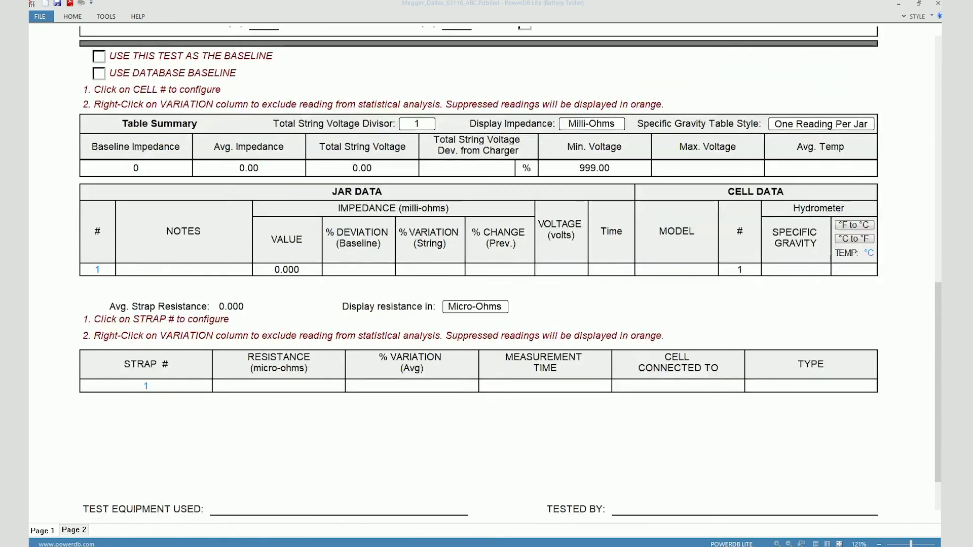
{"action": "scroll", "coordinate": [478, 274], "scroll_direction": "up", "scroll_amount": 15}
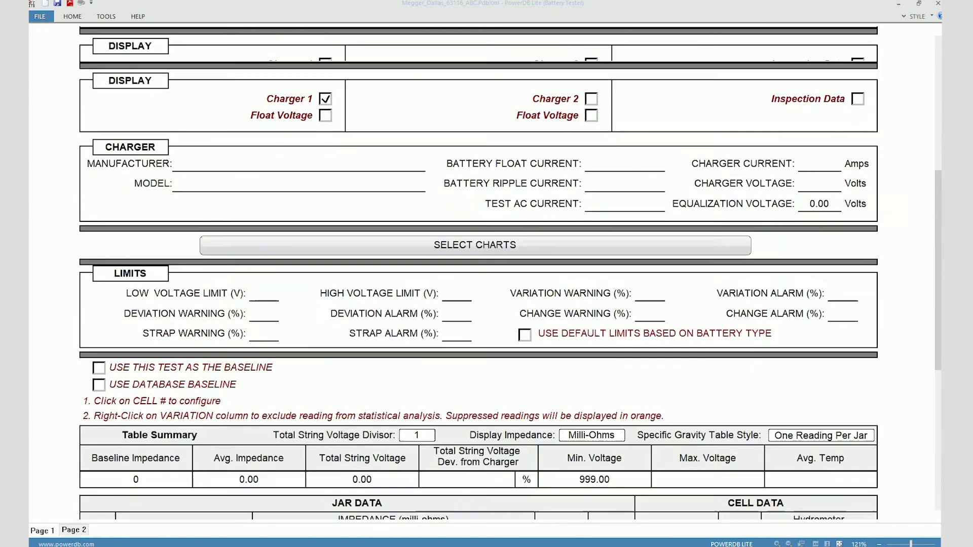
{"action": "scroll", "coordinate": [478, 273], "scroll_direction": "up", "scroll_amount": 2}
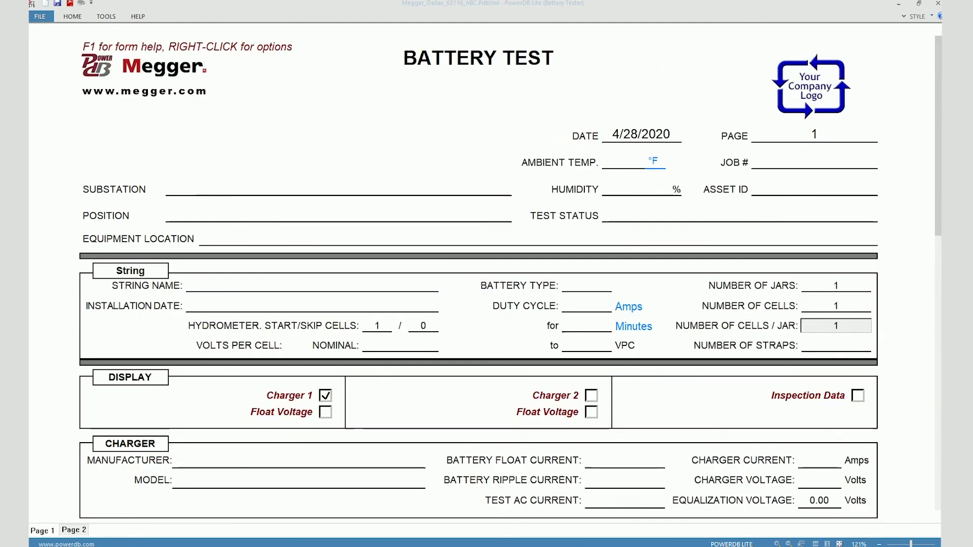
{"action": "scroll", "coordinate": [478, 274], "scroll_direction": "down", "scroll_amount": 12}
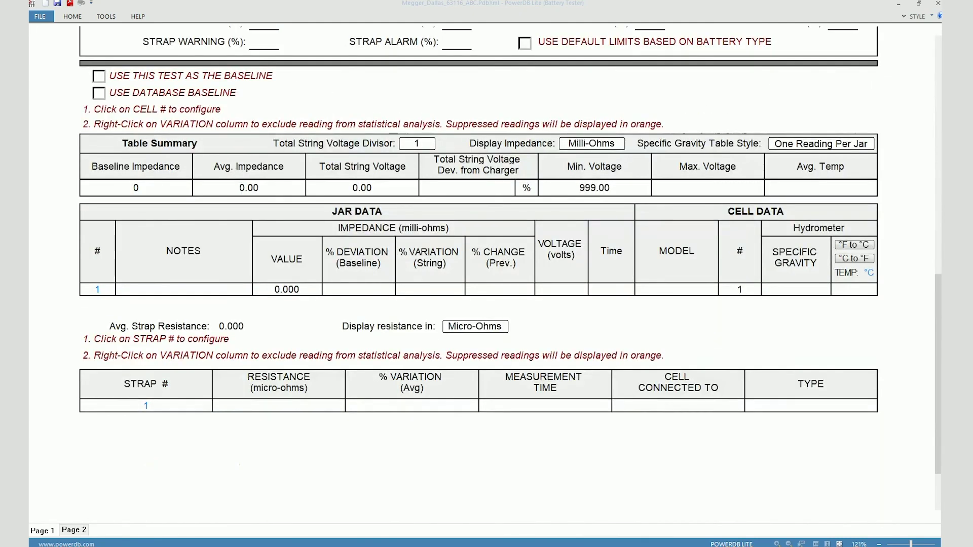
{"action": "scroll", "coordinate": [478, 273], "scroll_direction": "up", "scroll_amount": 15}
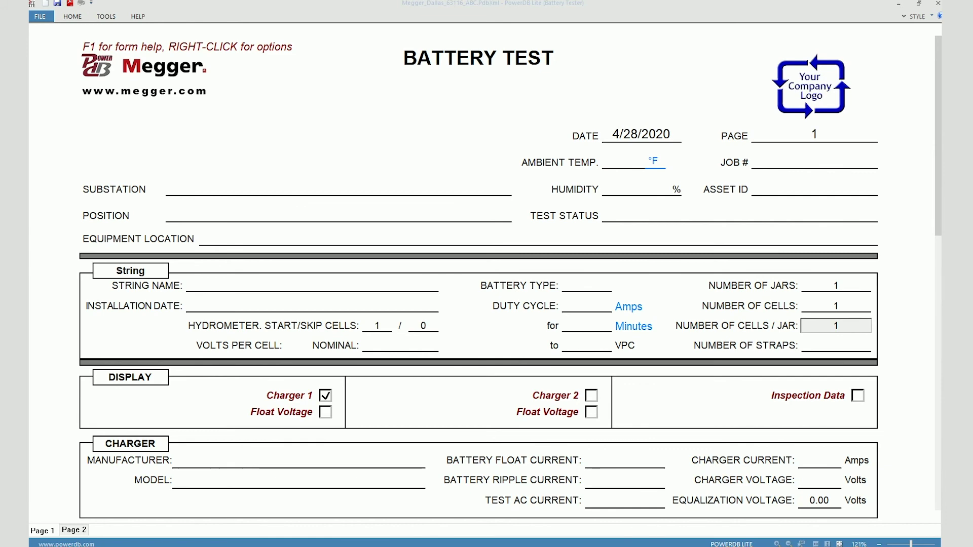
{"action": "scroll", "coordinate": [479, 273], "scroll_direction": "down", "scroll_amount": 10}
{"action": "scroll", "coordinate": [478, 274], "scroll_direction": "up", "scroll_amount": 10}
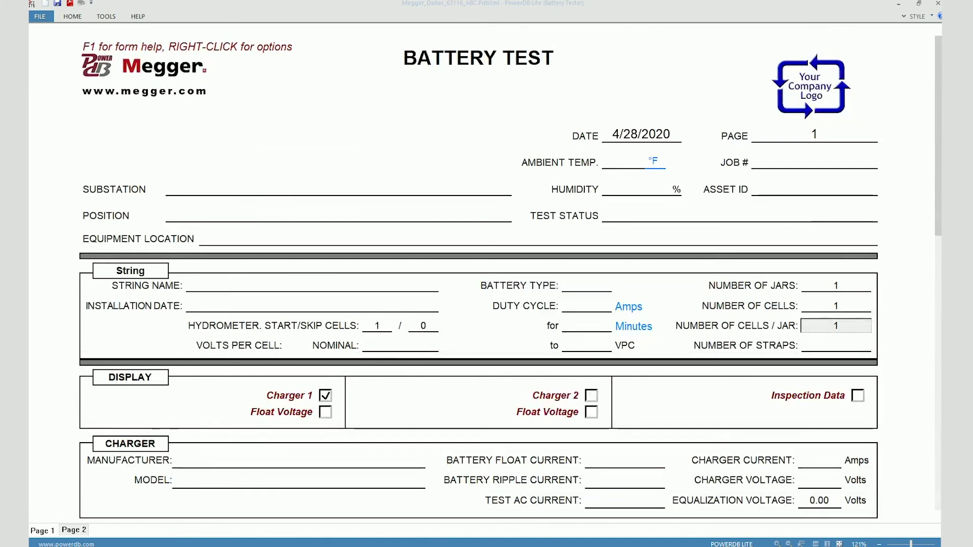
Open the 12/31/2019 12:31:00 PM result set from Megger_Dallas_63116_ABC.PdbXml and review its battery test form down to the jar data table
{"action": "left_click", "coordinate": [72, 16]}
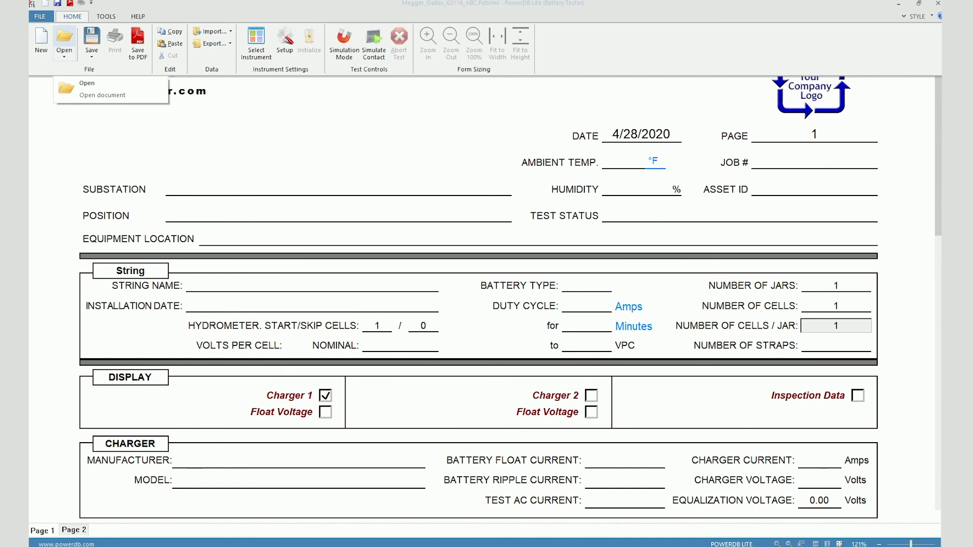
{"action": "left_click", "coordinate": [65, 40]}
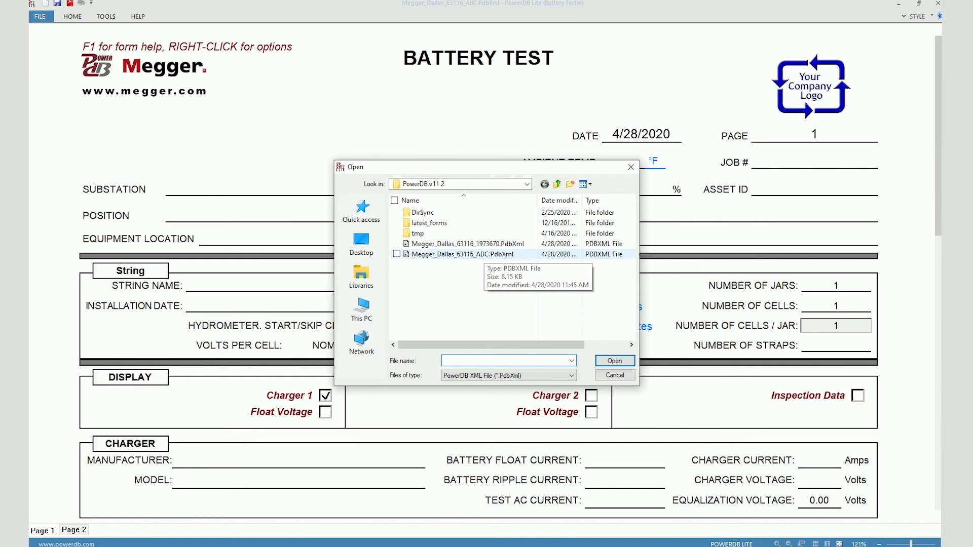
{"action": "double_click", "coordinate": [481, 253]}
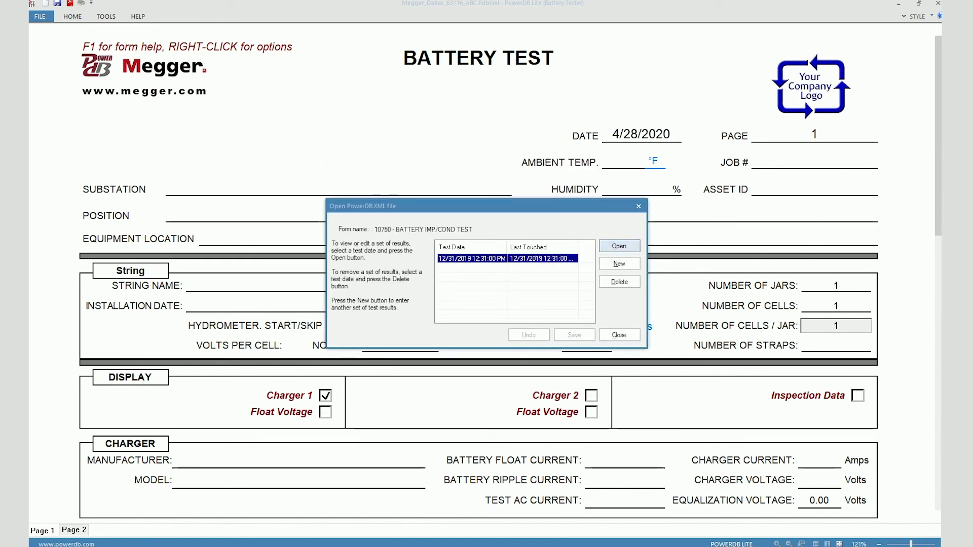
{"action": "left_click", "coordinate": [619, 245]}
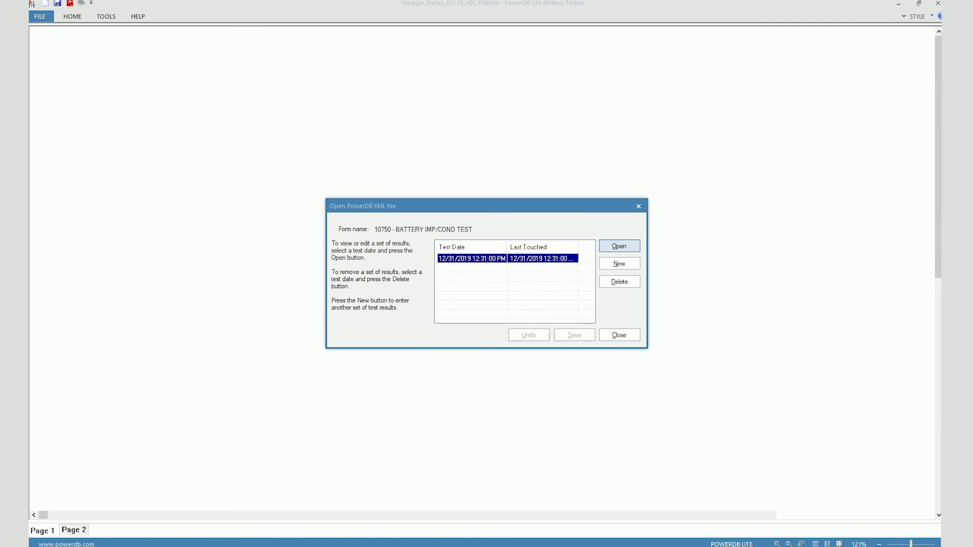
{"action": "scroll", "coordinate": [479, 273], "scroll_direction": "down", "scroll_amount": 15}
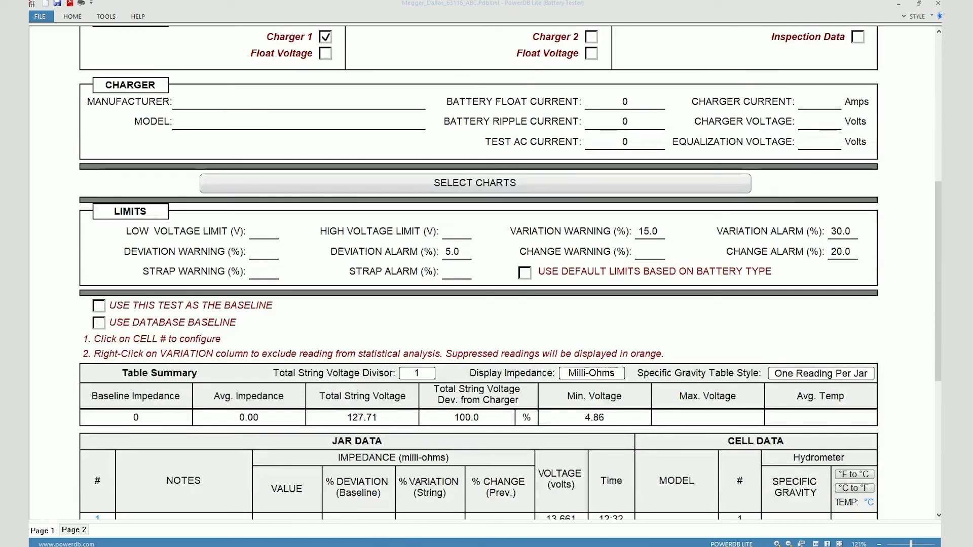
{"action": "scroll", "coordinate": [478, 274], "scroll_direction": "down", "scroll_amount": 1}
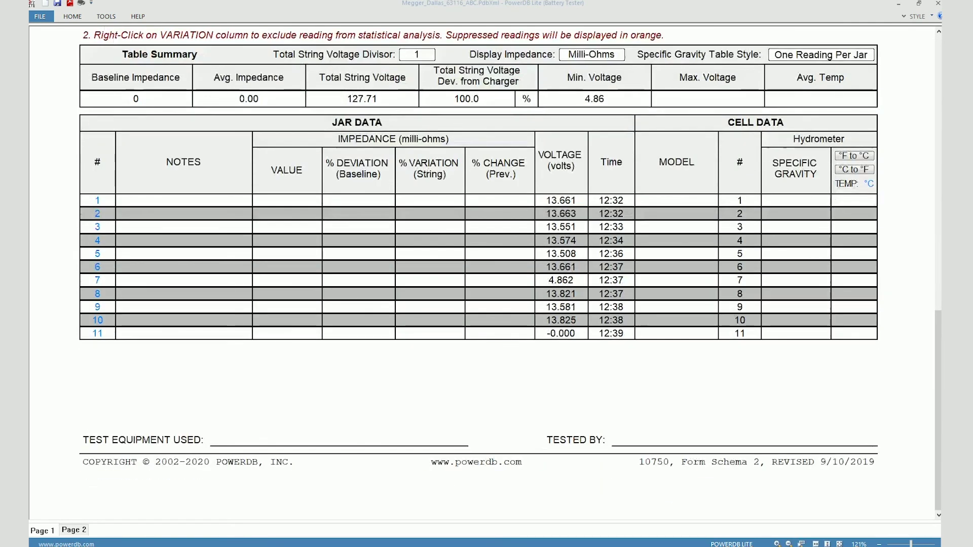
{"action": "scroll", "coordinate": [478, 273], "scroll_direction": "up", "scroll_amount": 15}
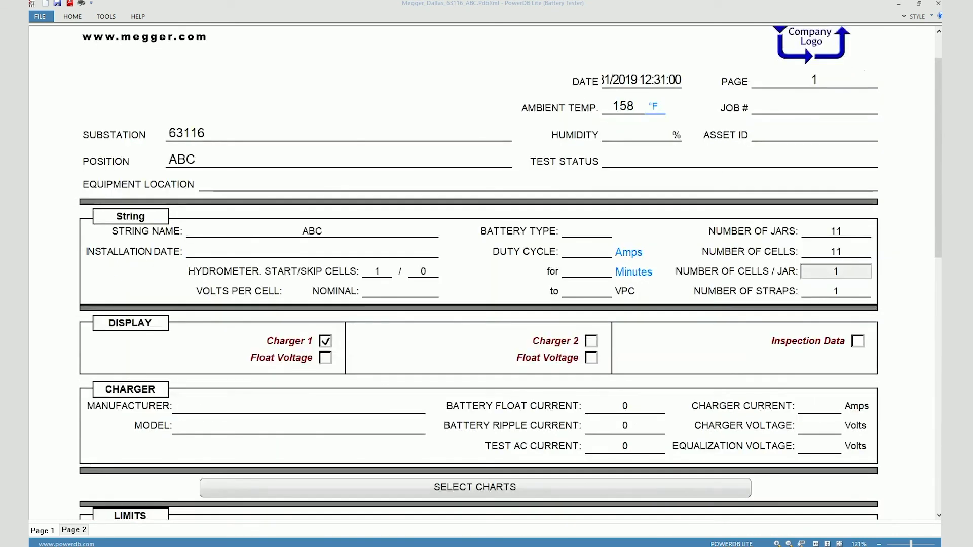